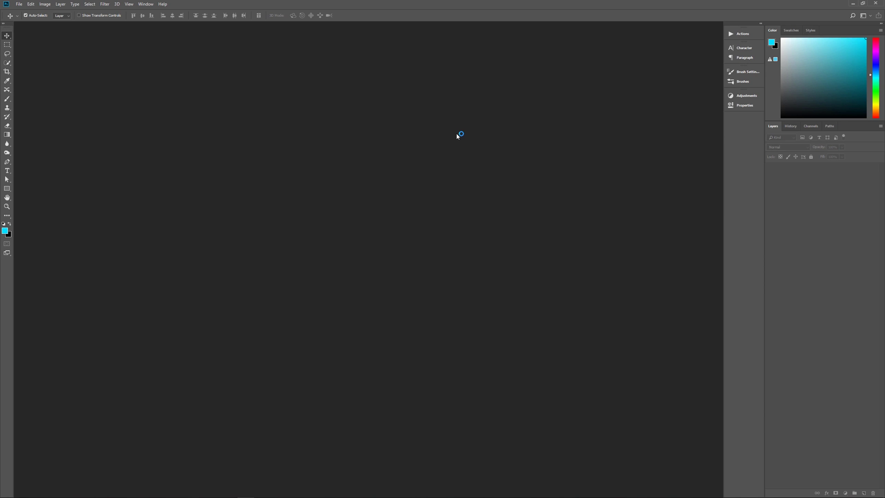
Step: Create a 3840 x 2160 px RGB document at 150 ppi with a white background, named Gel-Filled Plastic Text
key(ctrl+n)
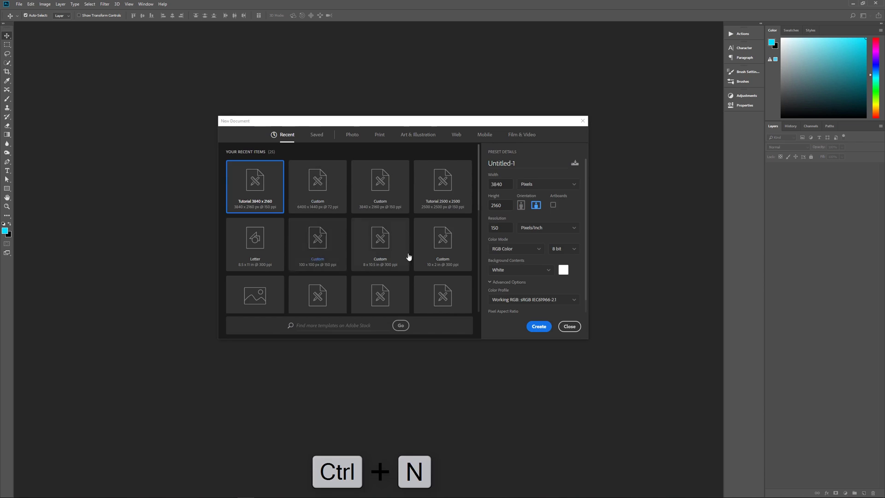
text(Gel-Filled Plastic Text)
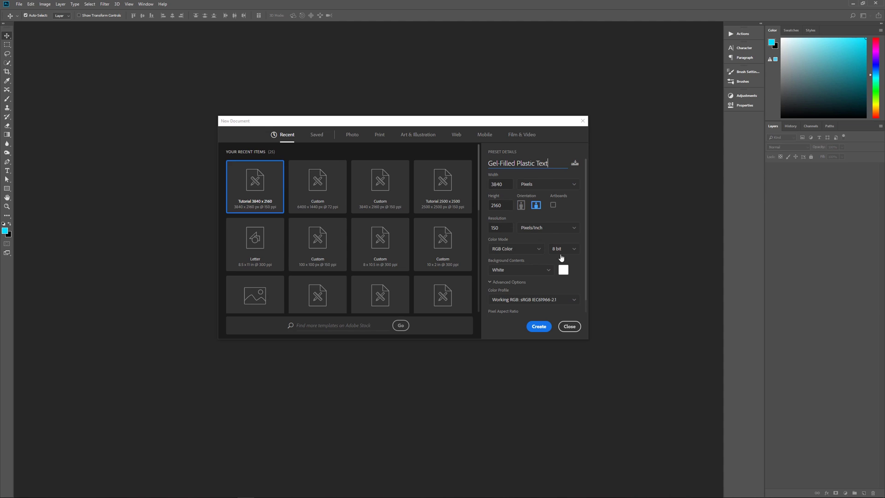
scroll(534, 291, down, 1)
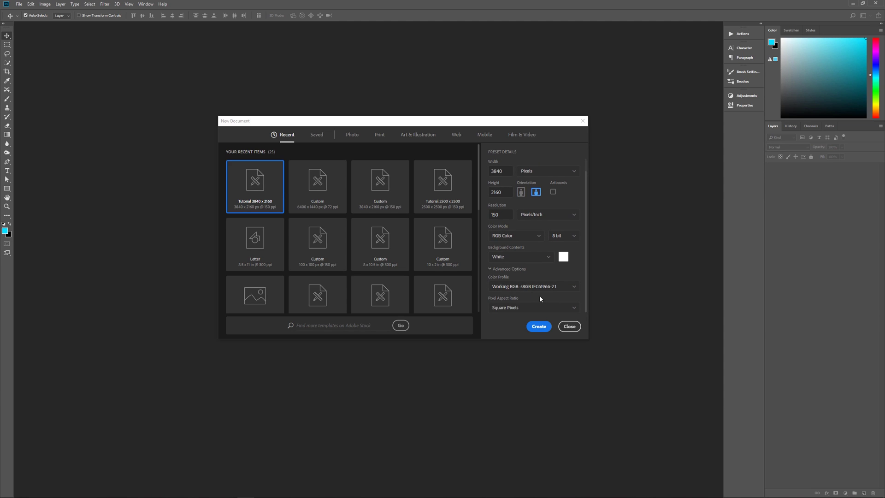
click(540, 326)
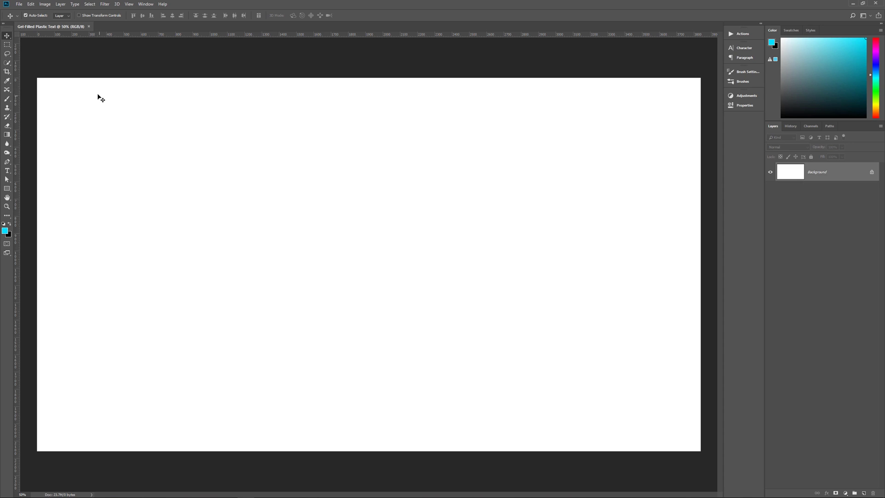
Step: Fill the background with a reversed Black, White radial gradient from near the canvas centre to well beyond its right edge
key(g)
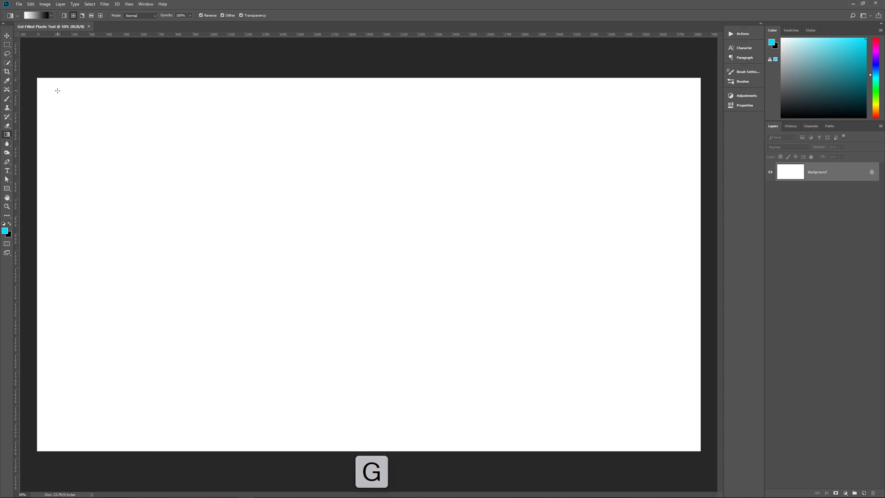
click(51, 15)
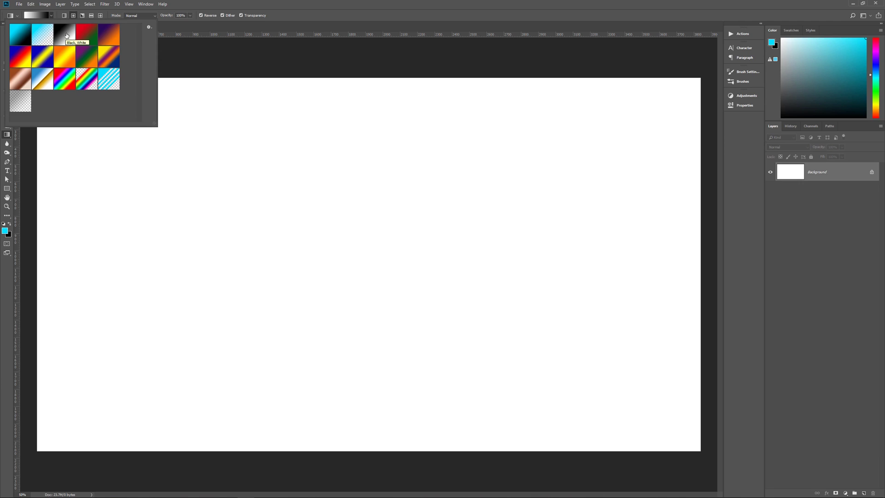
click(82, 15)
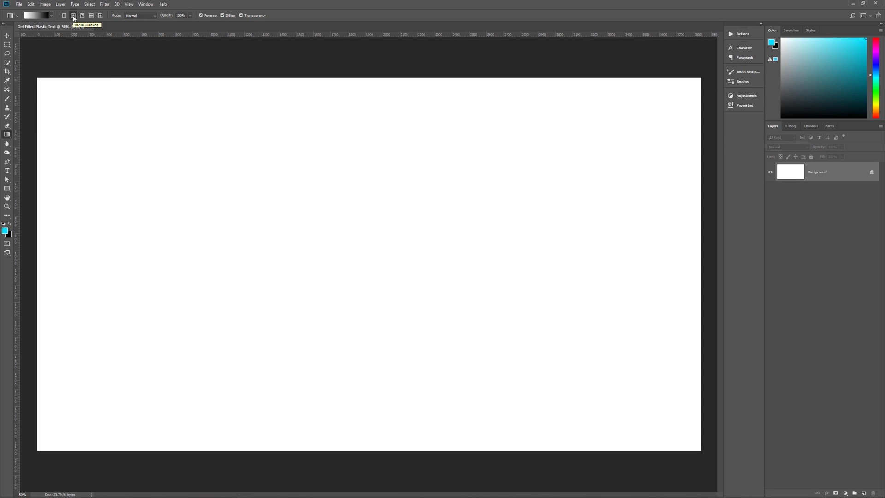
click(73, 17)
drag(358, 253, 805, 257)
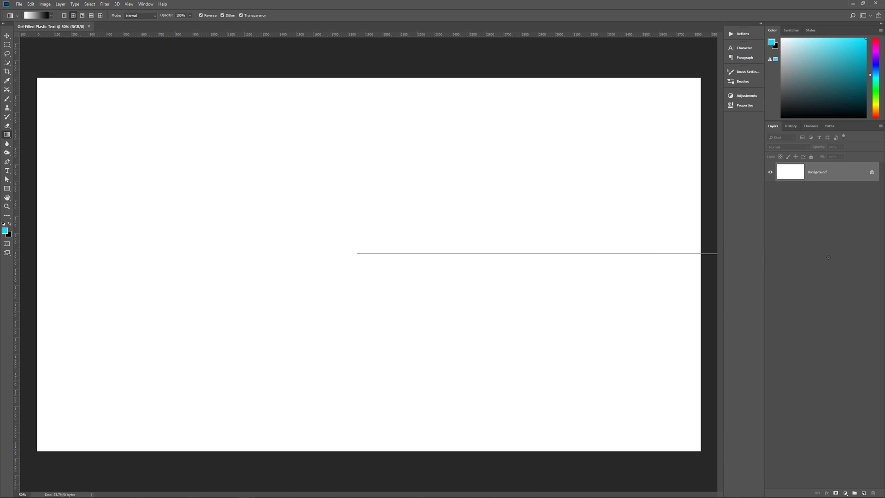
drag(828, 258, 825, 264)
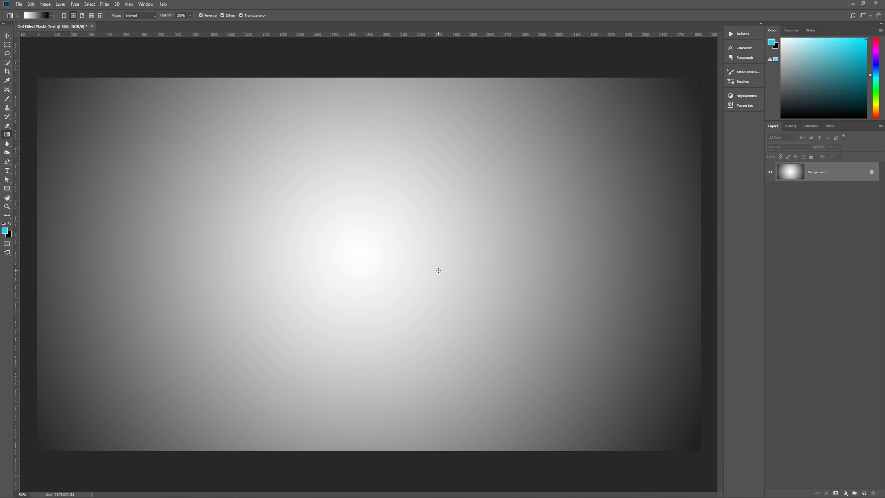
Step: Set the Type tool's font size to 275 pt in the character settings
key(t)
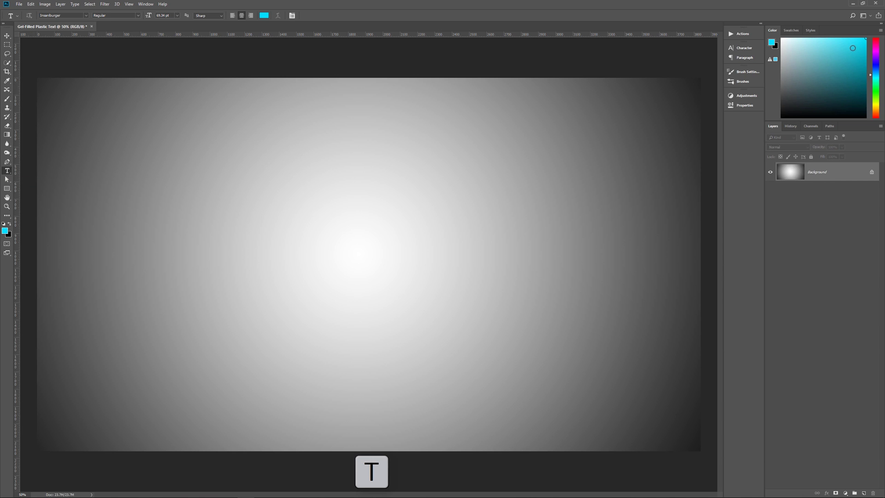
click(743, 47)
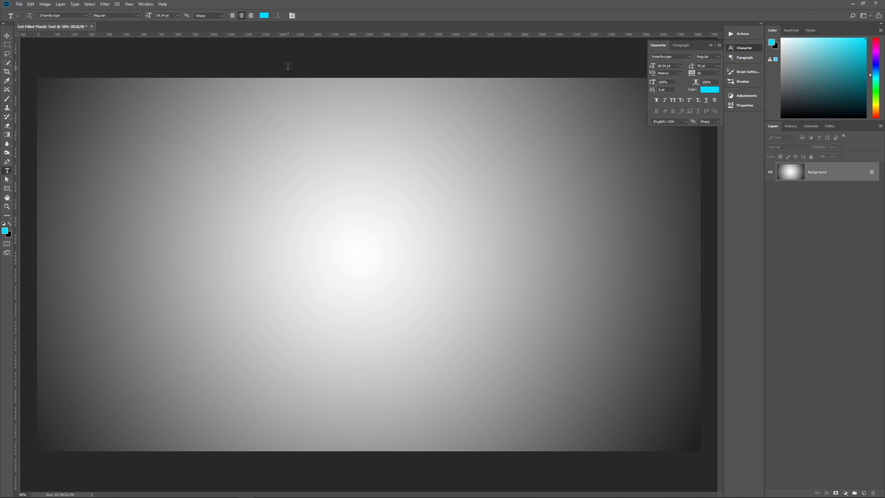
click(126, 4)
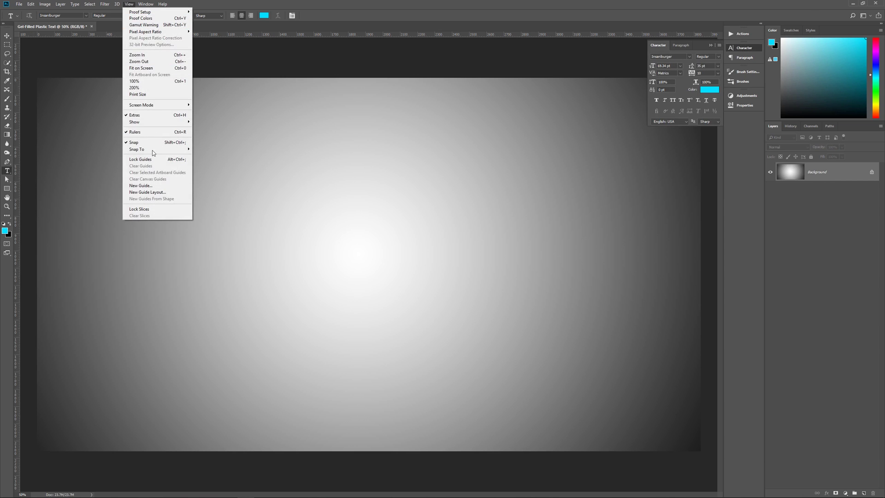
mouse_move(141, 6)
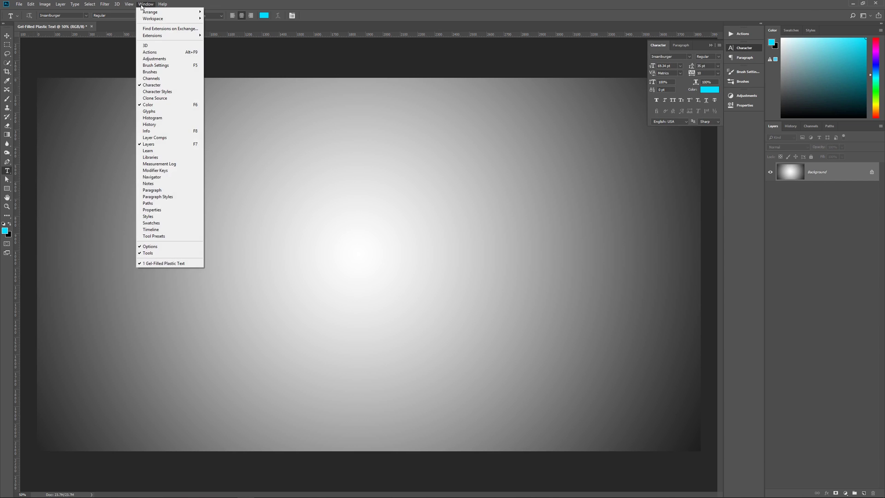
click(159, 85)
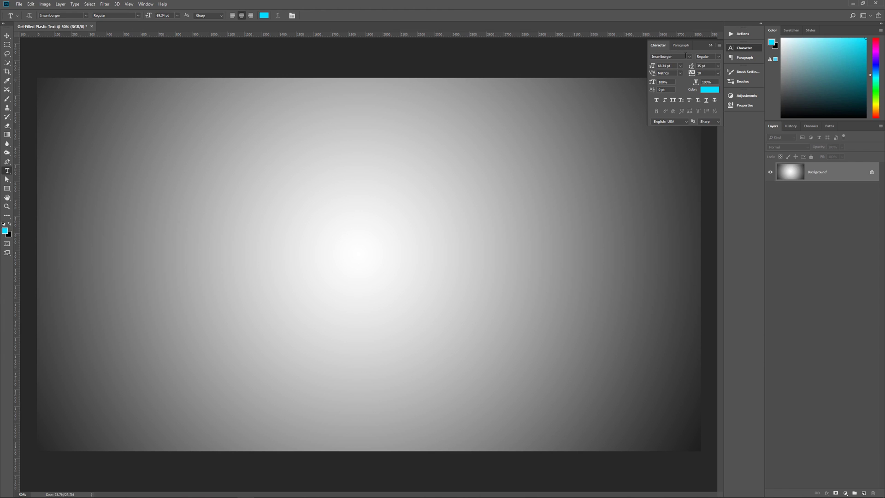
click(660, 66)
text(275)
key(Return)
Step: Confirm cyan 00deff as the text colour and close the character settings
double_click(699, 73)
click(706, 92)
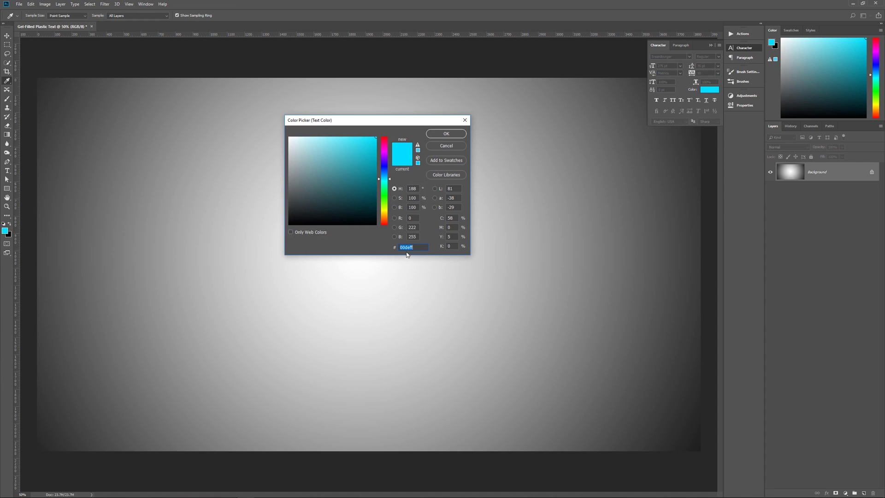
click(446, 135)
click(711, 46)
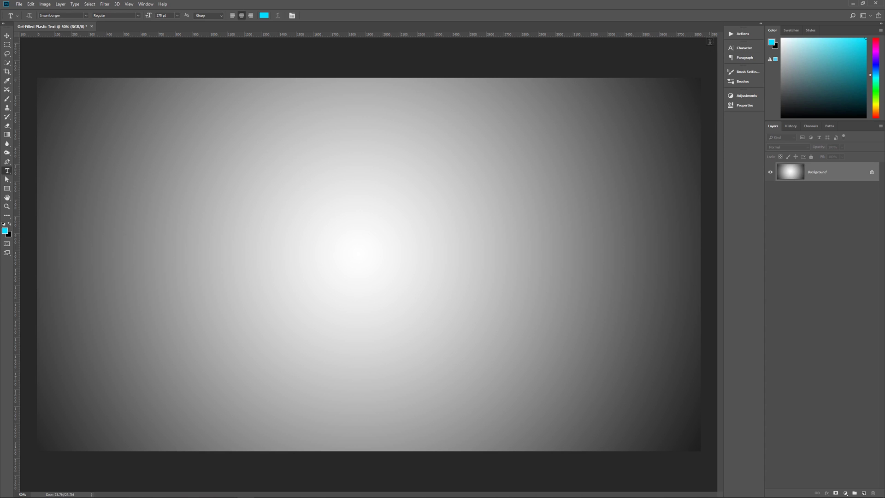
Step: Add the text PIXEL MAGIC to the canvas, adjust the kerning between letters in MAGIC, and commit it
click(358, 248)
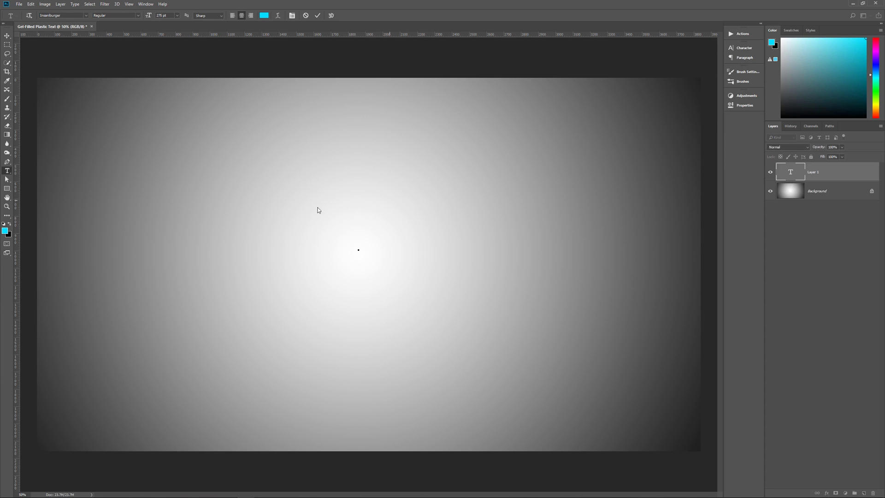
text(PIXEL MAGIC)
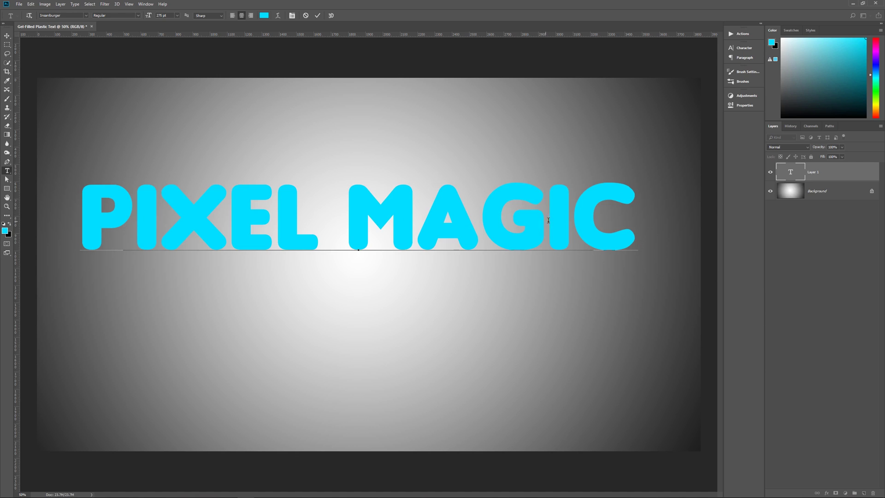
key(alt+Left)
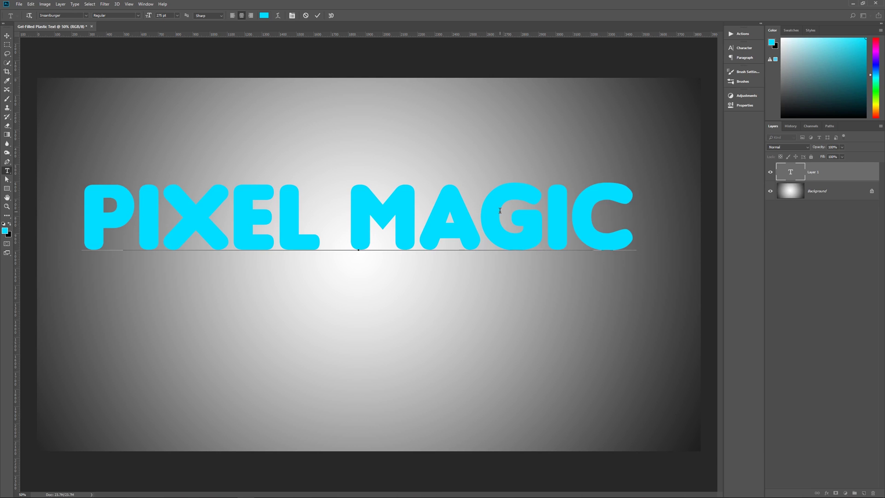
click(423, 216)
key(alt+Left)
key(alt+Right)
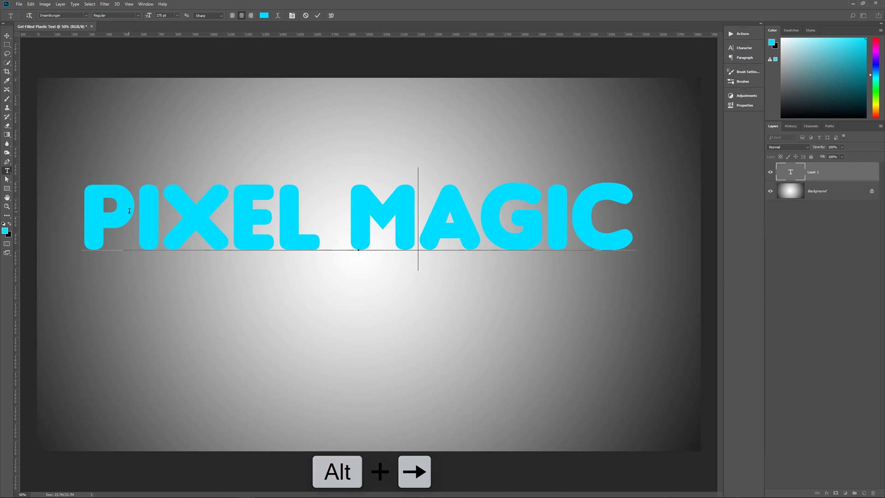
click(318, 19)
Step: Move the PIXEL MAGIC text down to the middle of the canvas
key(v)
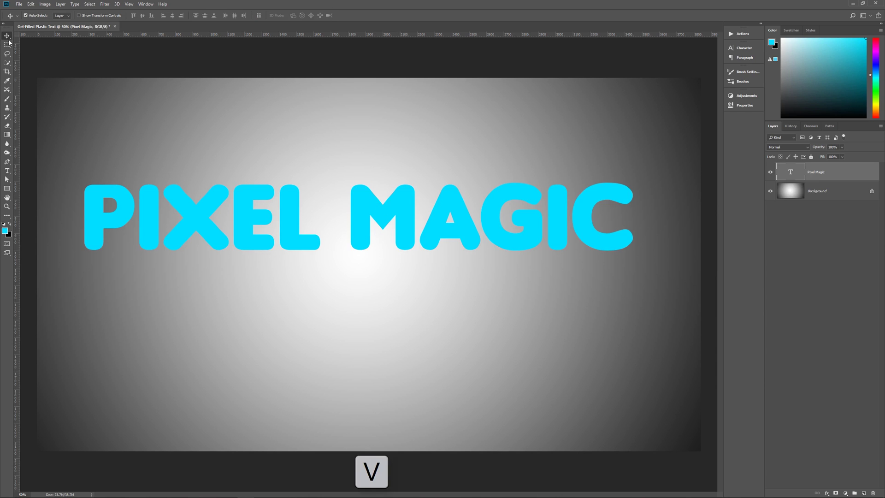
drag(293, 213, 303, 254)
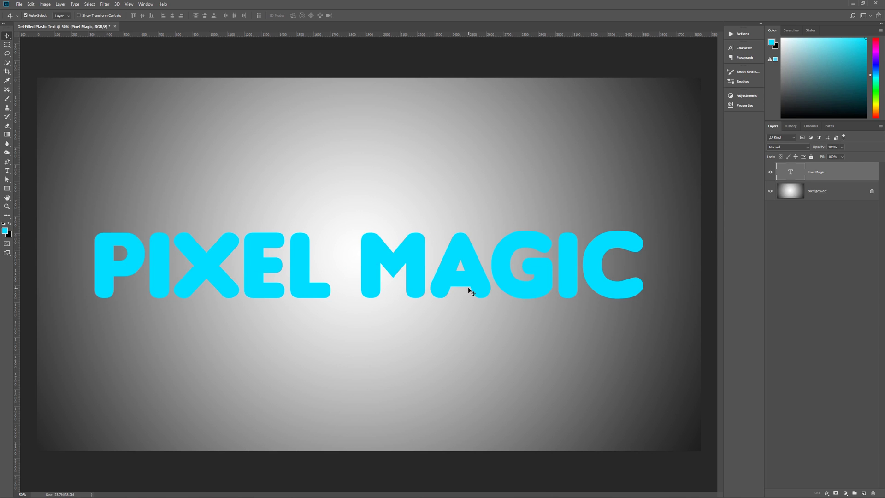
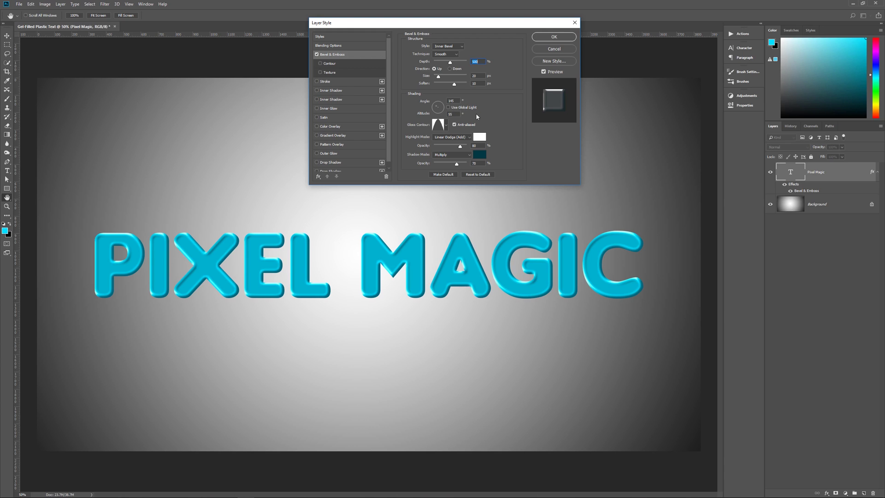
Step: Check the gloss contour, highlight colour and shadow colour of the text's Bevel & Emboss effect
click(446, 125)
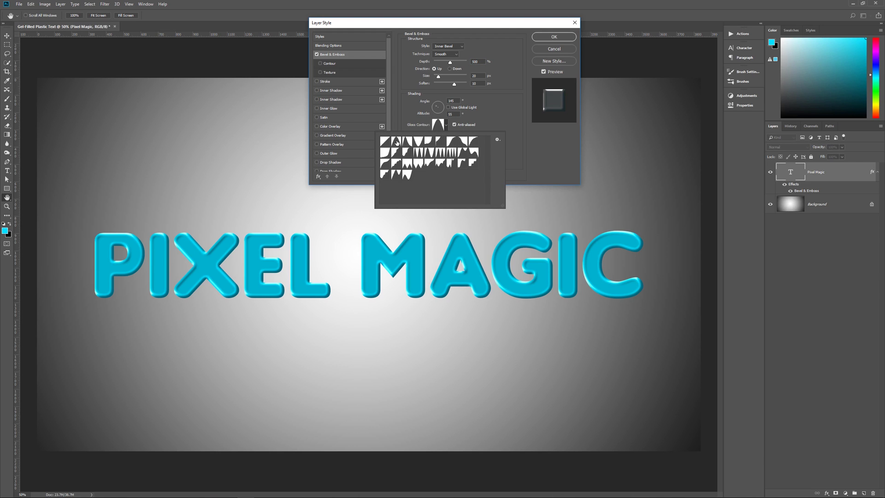
click(492, 117)
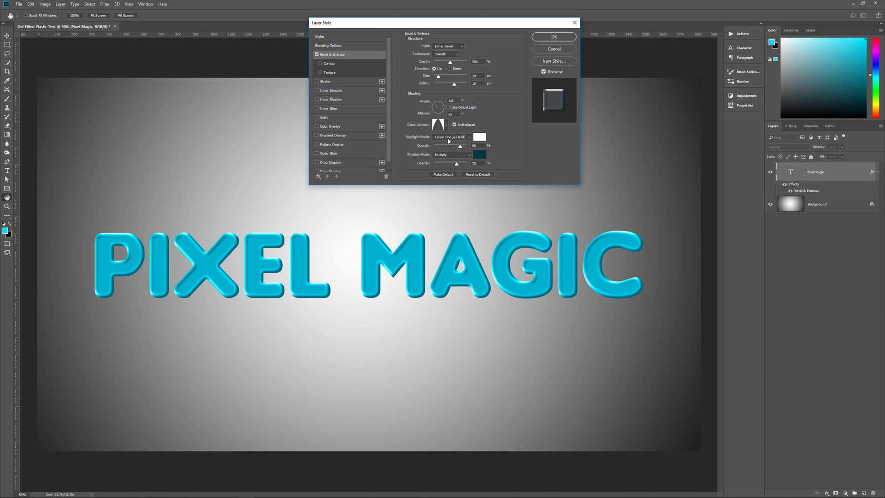
click(479, 140)
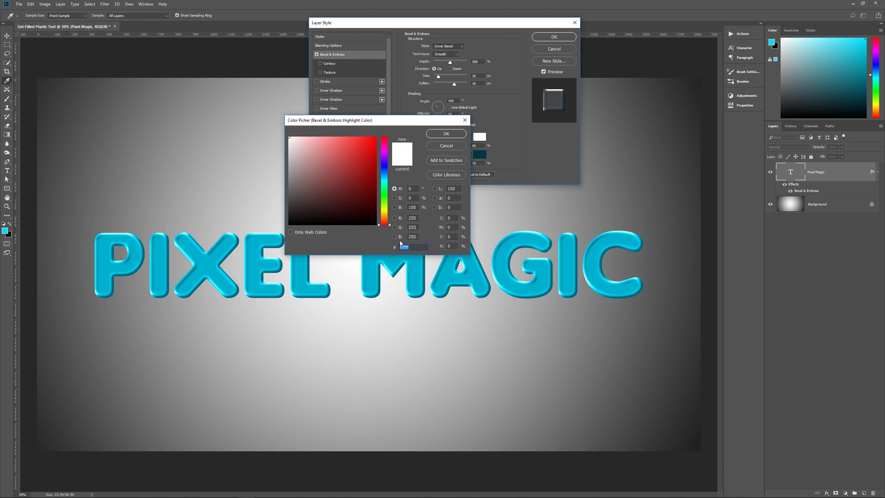
click(446, 134)
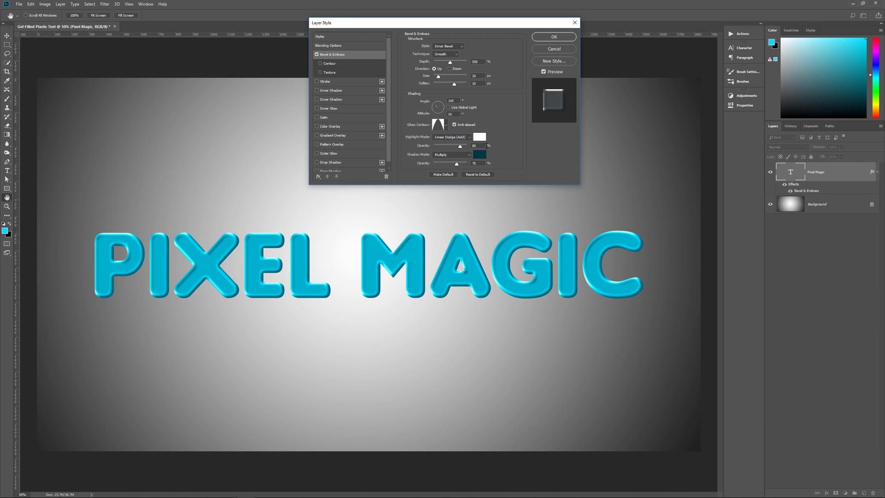
click(479, 154)
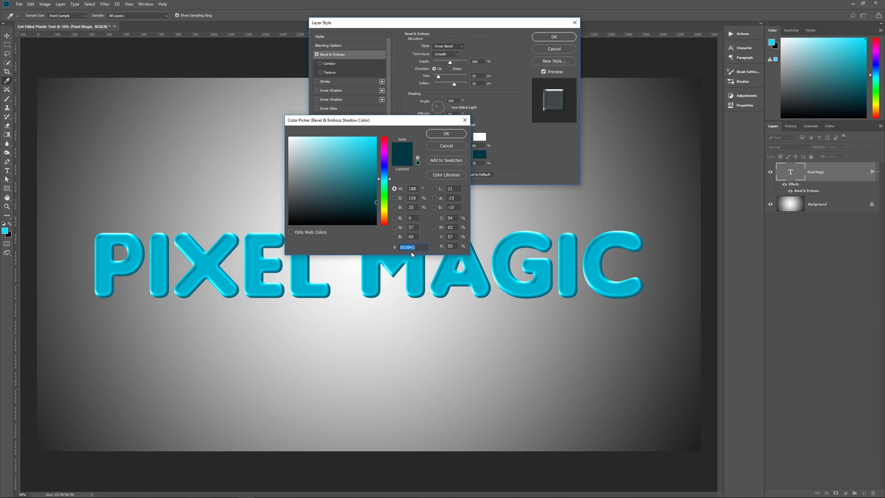
click(442, 145)
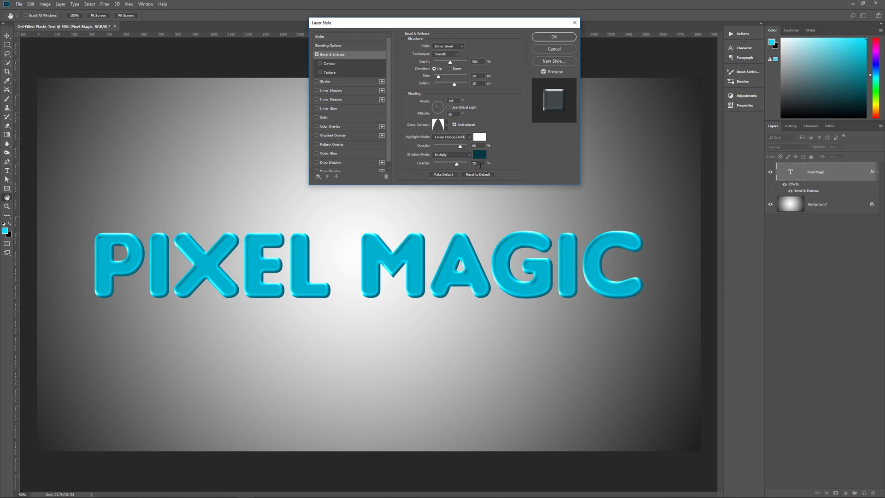
Step: Enable Contour for the text's Bevel & Emboss effect and check its contour preset
click(334, 63)
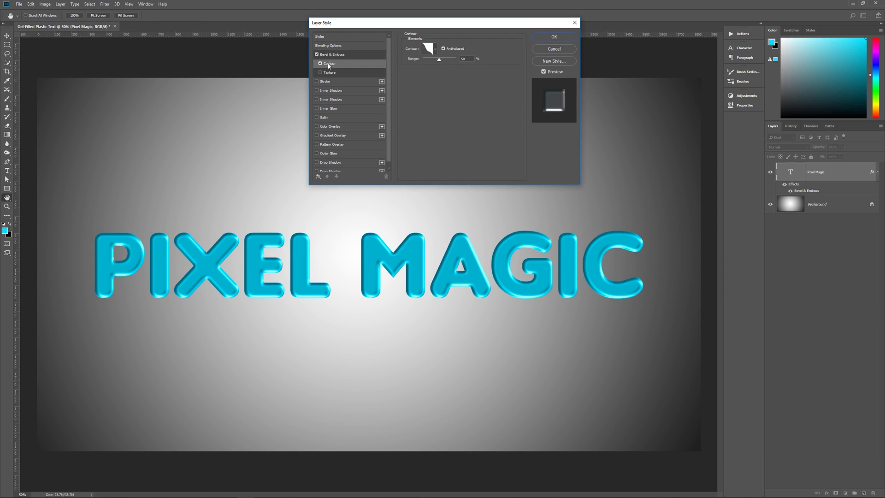
click(435, 49)
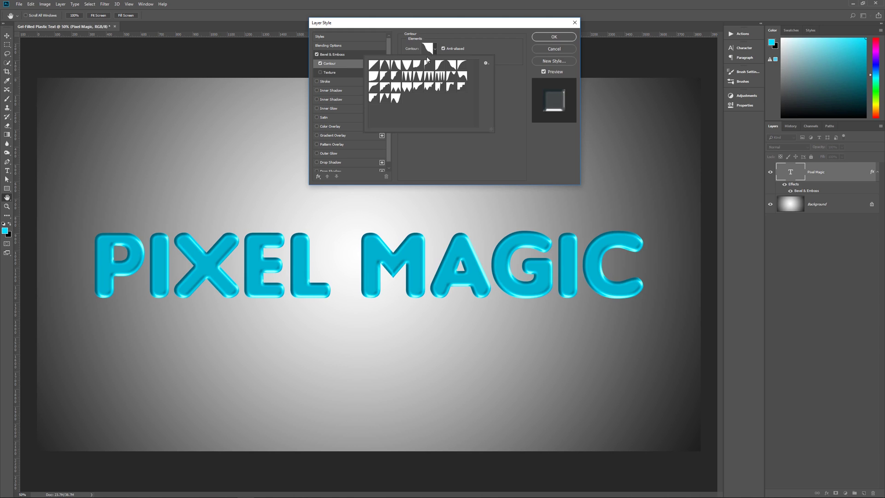
double_click(449, 64)
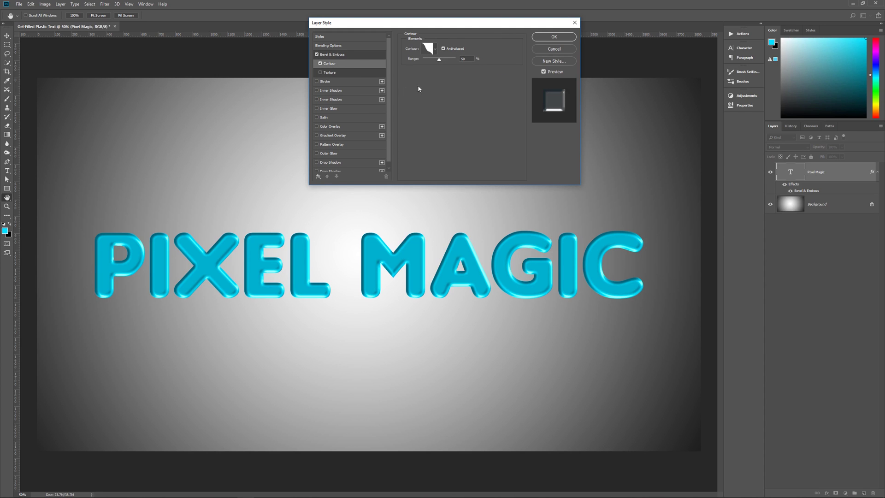
Step: Add a white 20 px inside Stroke to the text with Overlay blending, 40% opacity and Overprint, and check its colour
click(339, 83)
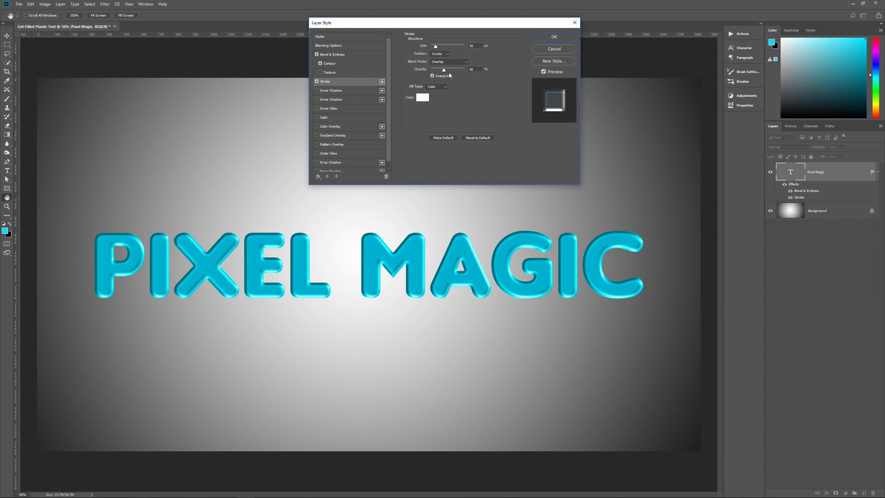
click(427, 97)
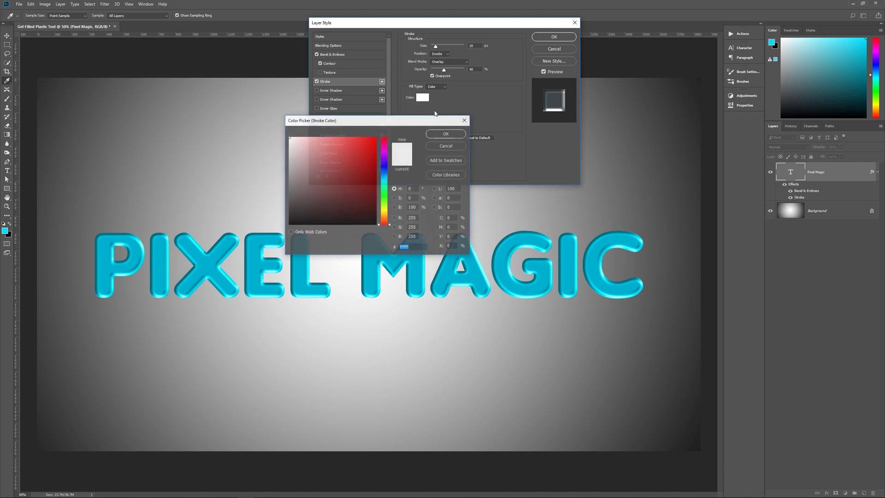
click(445, 149)
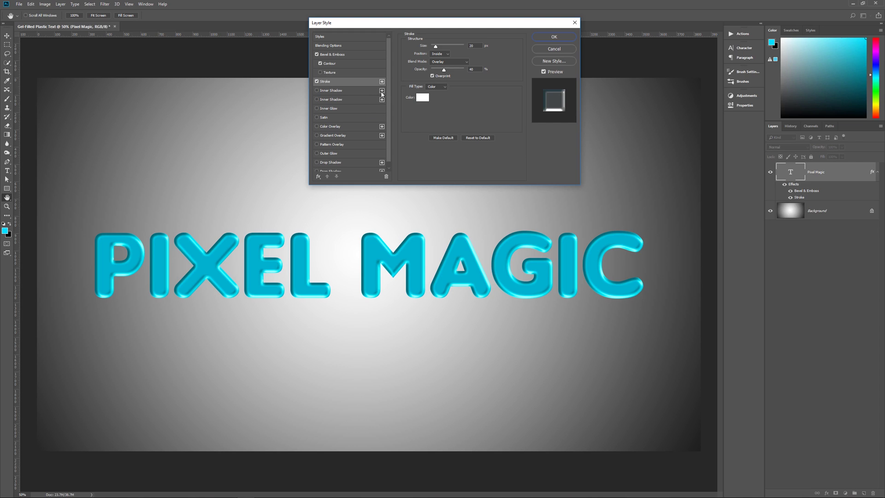
Step: Add an Inner Shadow to the text with Linear Dodge (Add) blending and colour d2f9ff, and check its contour preset
click(347, 91)
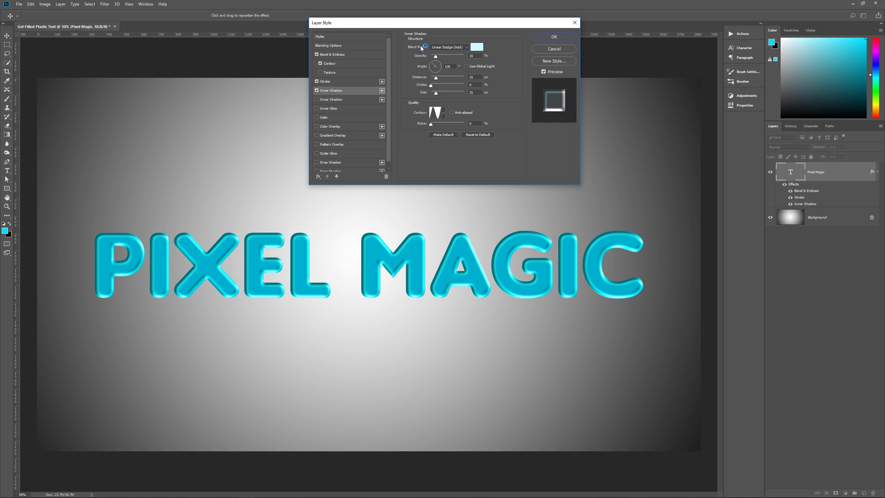
click(477, 47)
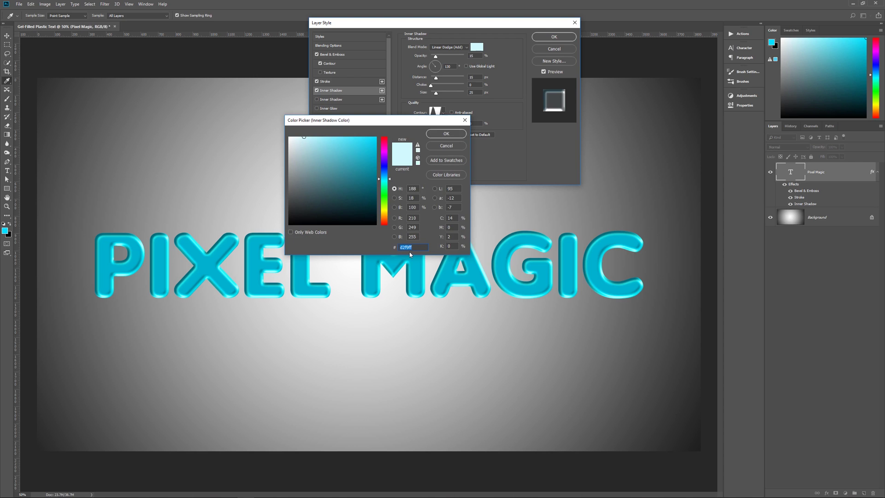
click(444, 134)
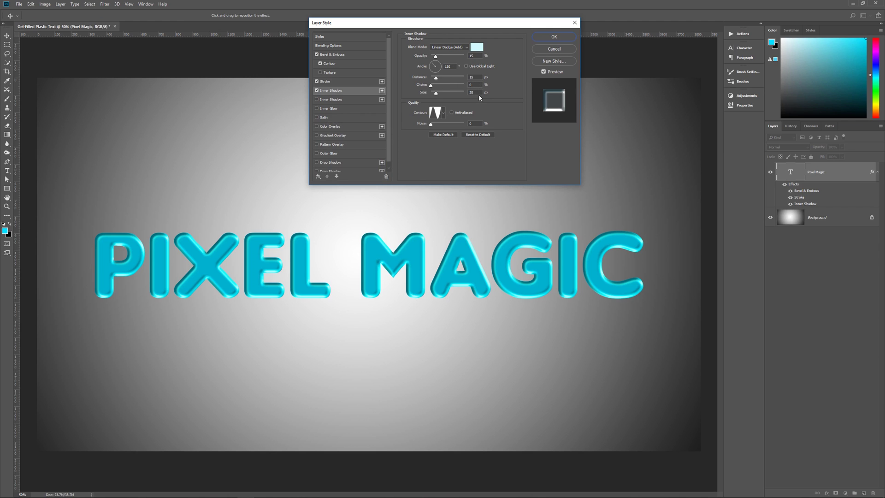
click(444, 113)
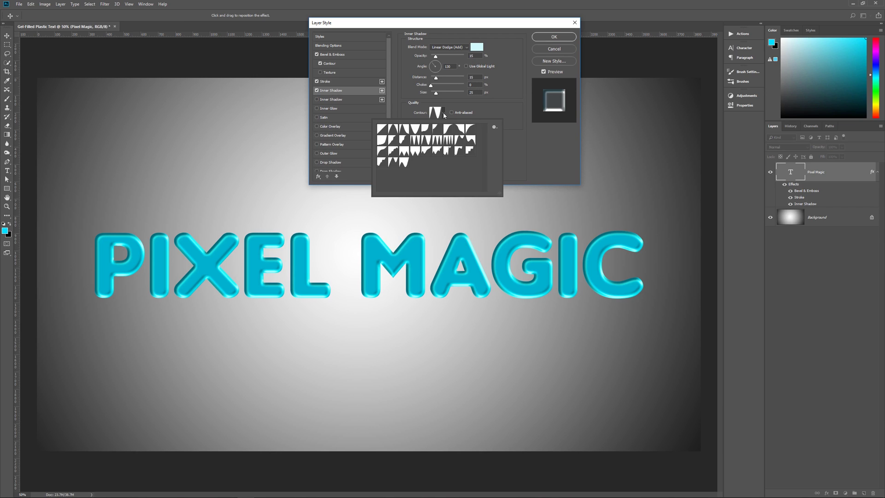
double_click(430, 142)
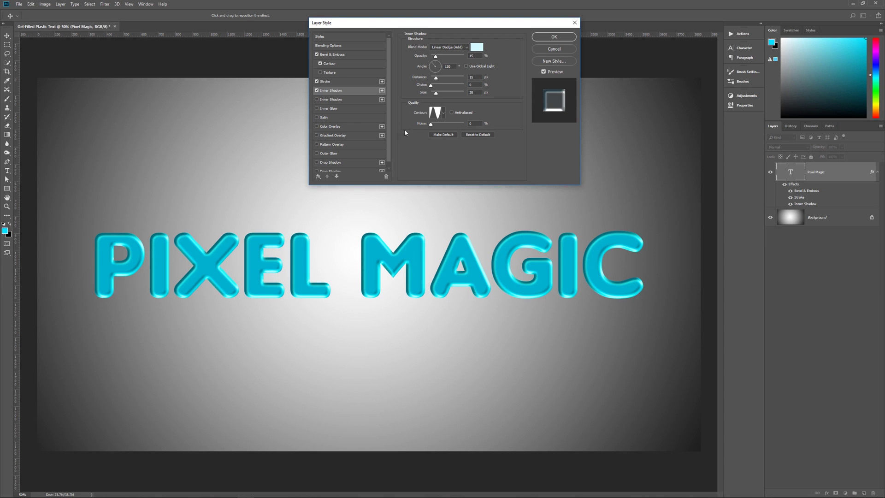
Step: Add a second Inner Shadow to the text with Hard Light blending, colour 00424c and a -40° angle, and check its contour preset
click(352, 100)
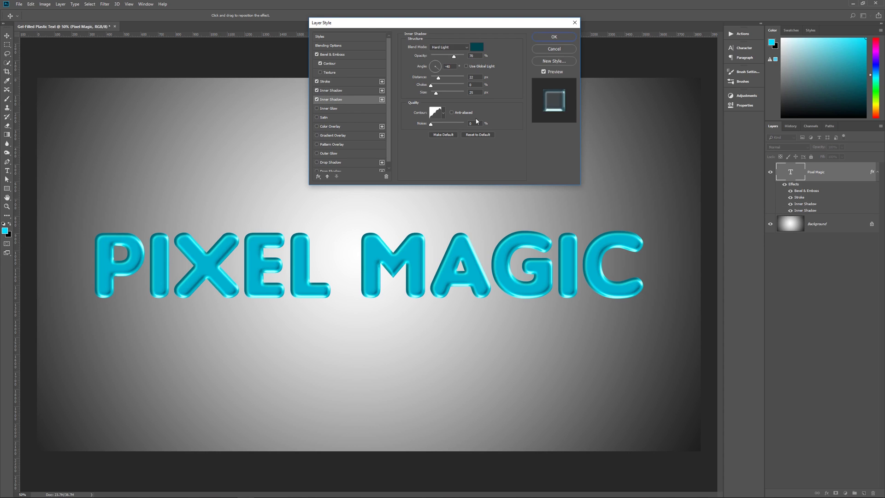
click(341, 91)
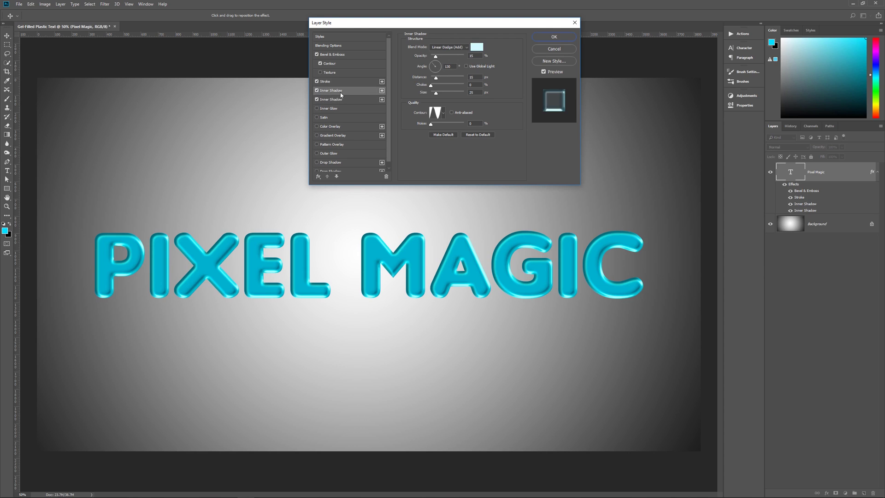
click(340, 100)
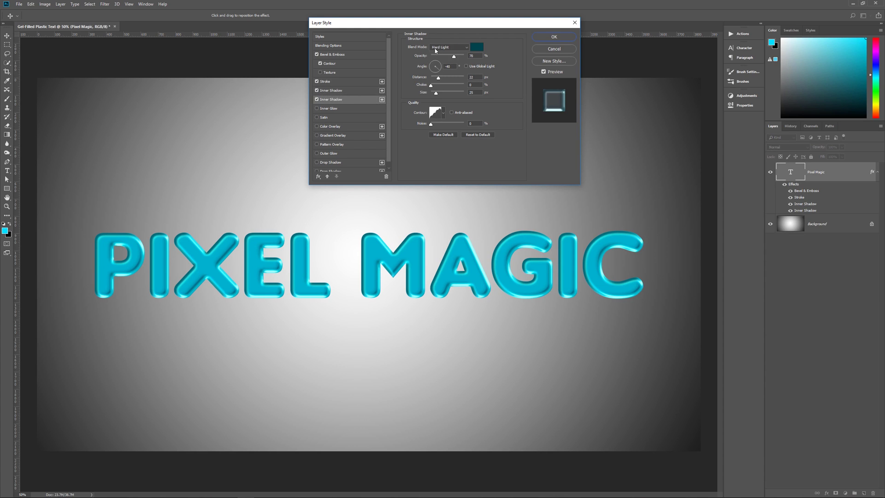
click(476, 47)
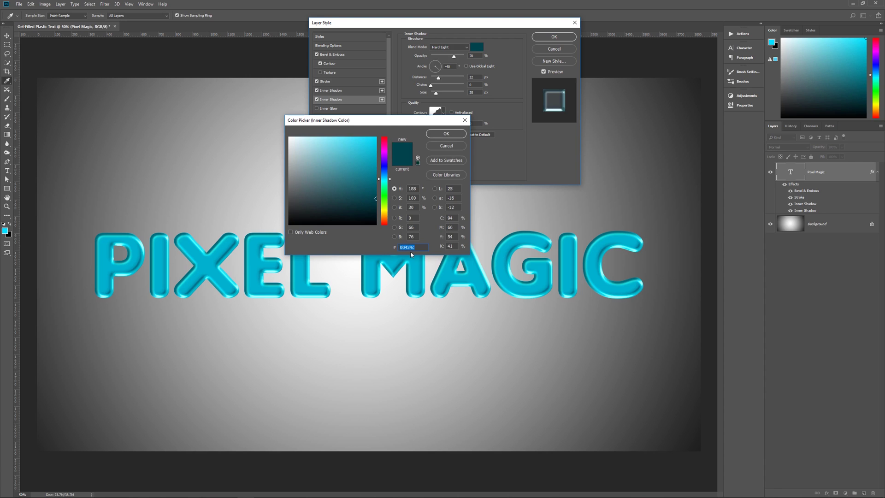
click(444, 134)
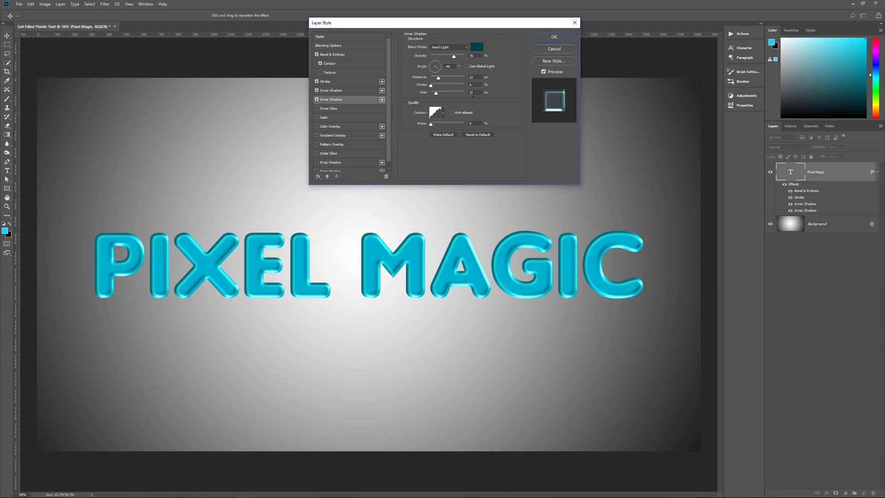
click(444, 113)
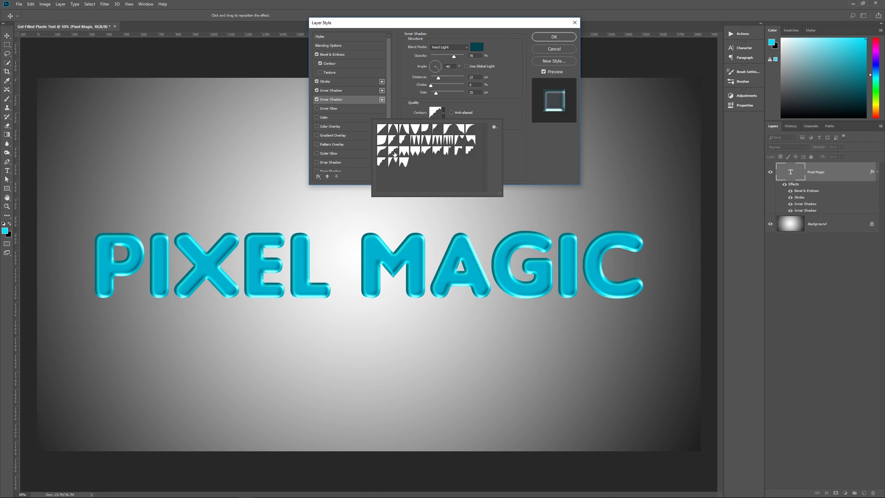
click(502, 108)
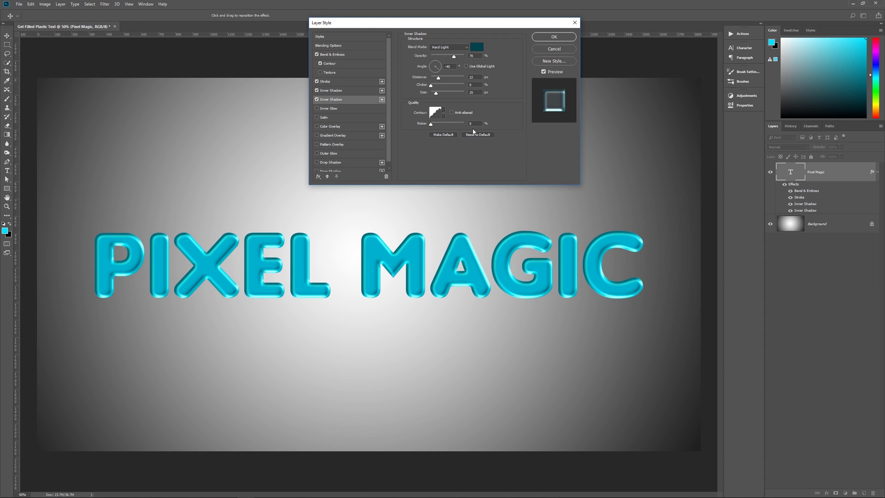
Step: Add a white Inner Glow to the text with Screen blending, Softer technique and Center source, and check its colour
click(341, 108)
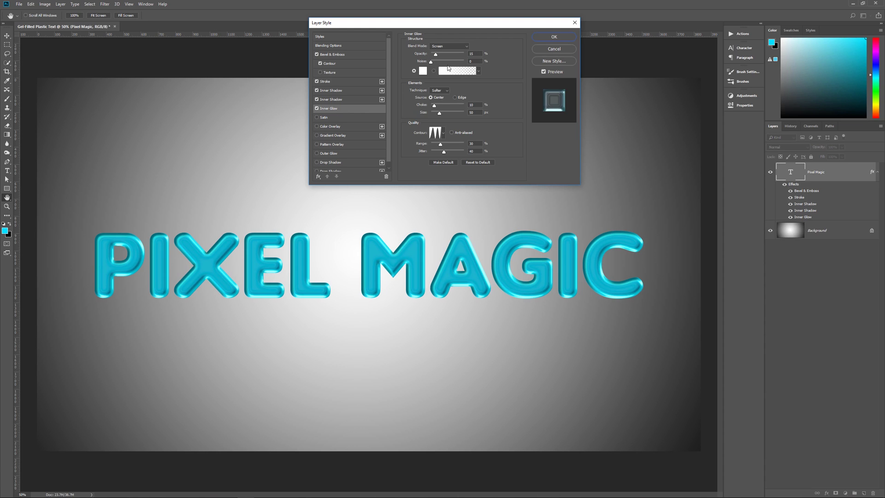
click(423, 72)
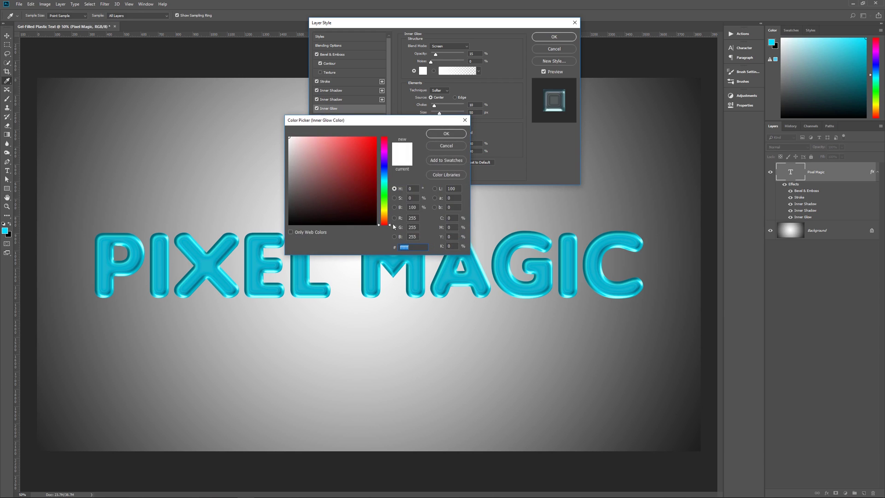
click(437, 135)
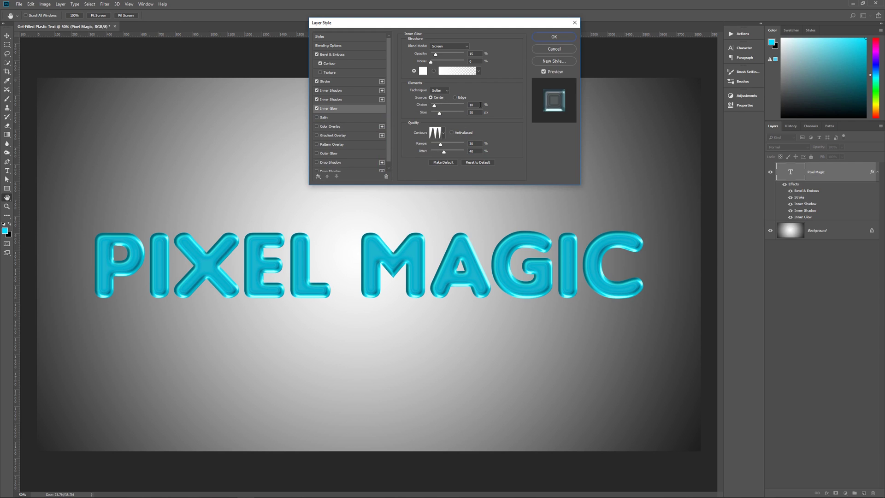
Step: Replace the current contour presets with the Contours set while checking the Inner Glow's contour
click(444, 134)
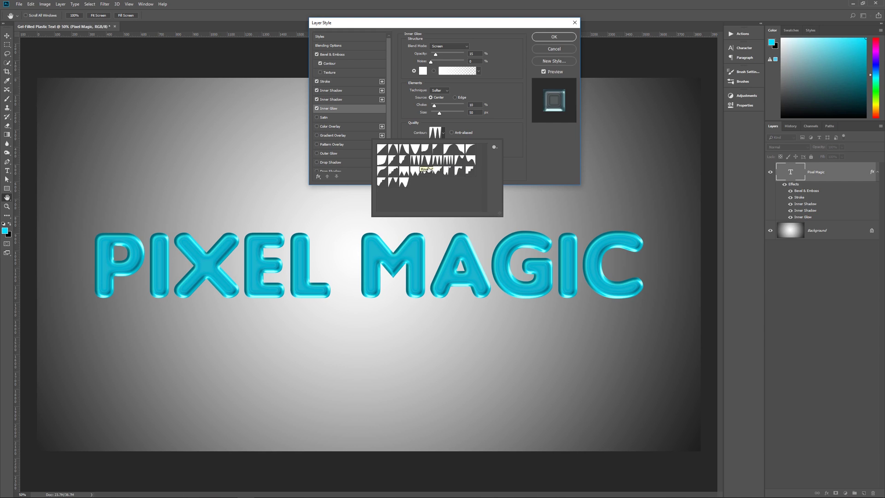
click(495, 147)
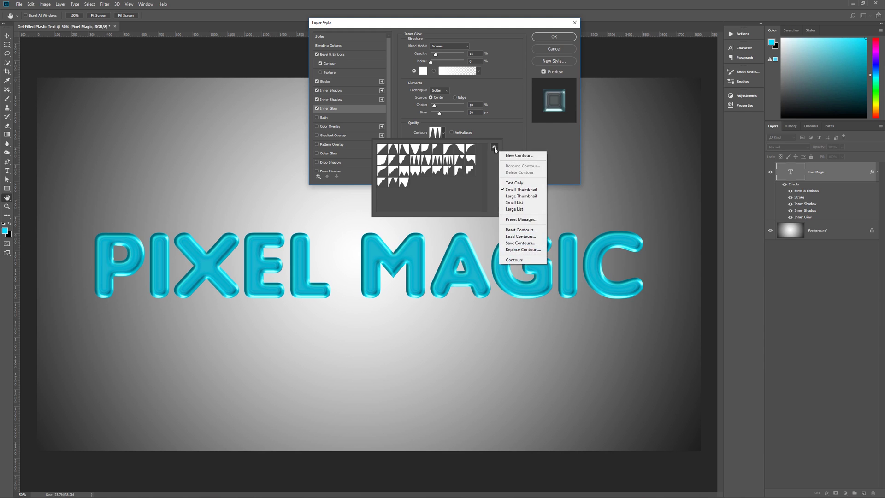
click(512, 260)
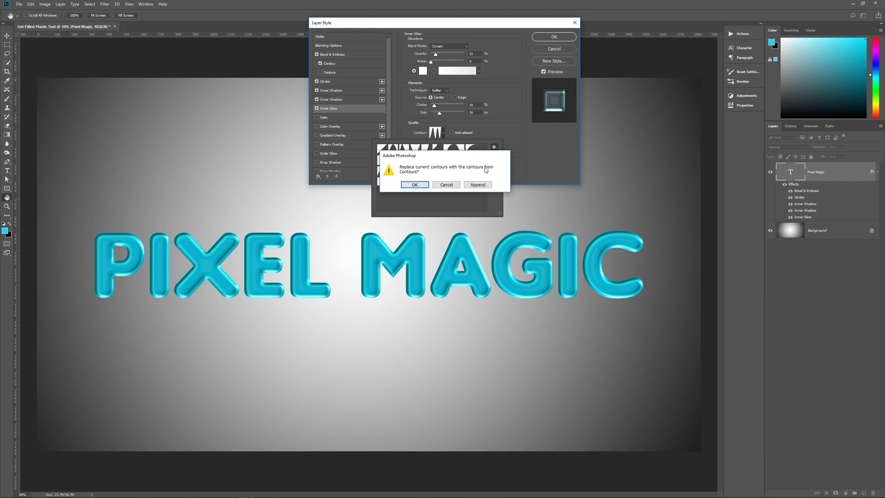
click(415, 185)
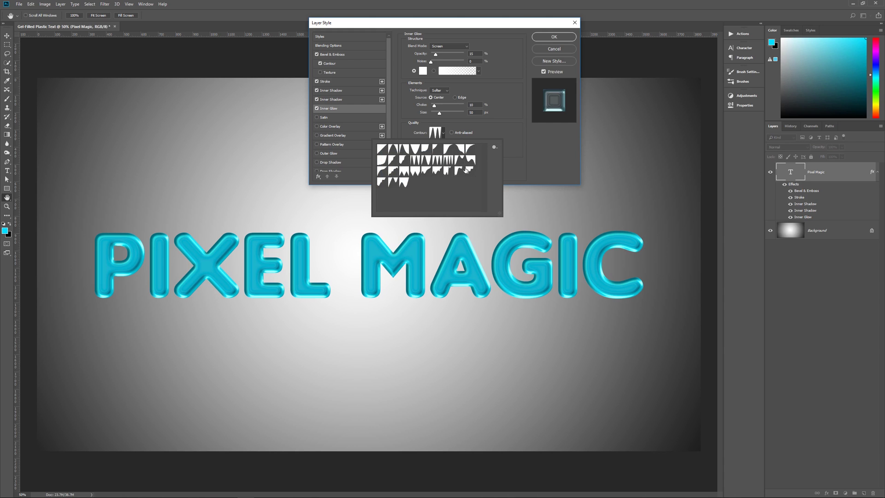
click(516, 110)
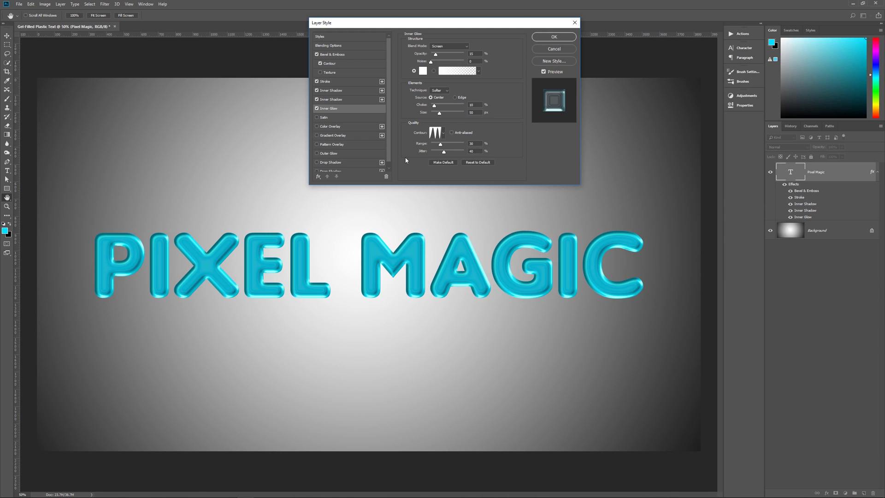
Step: Add a white, anti-aliased Satin effect with Linear Dodge (Add) blending, check its colour and contour, and apply the text's layer style
click(323, 118)
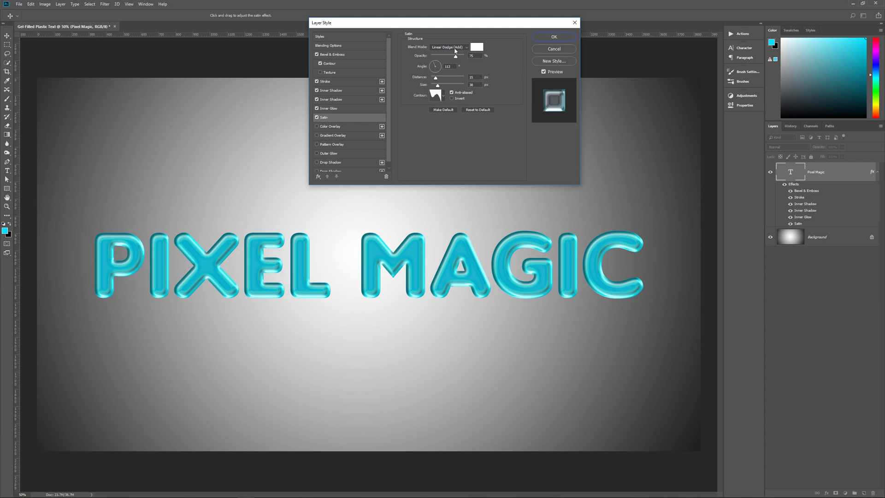
click(476, 47)
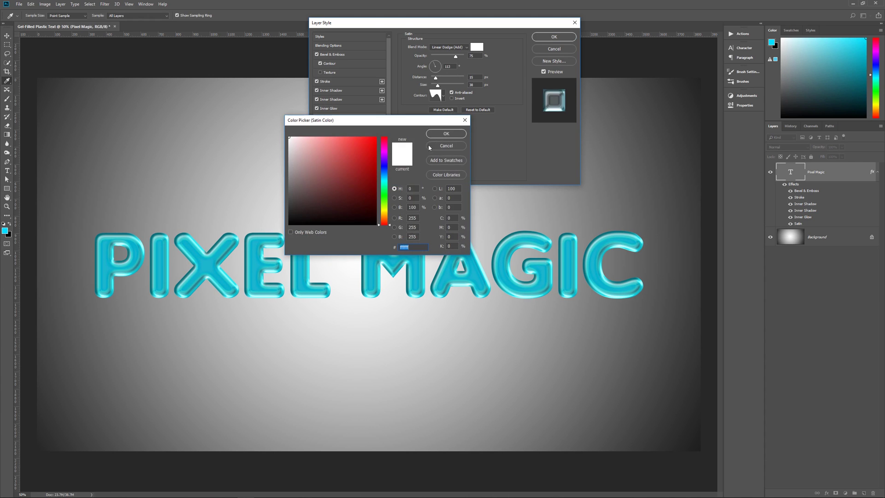
click(443, 146)
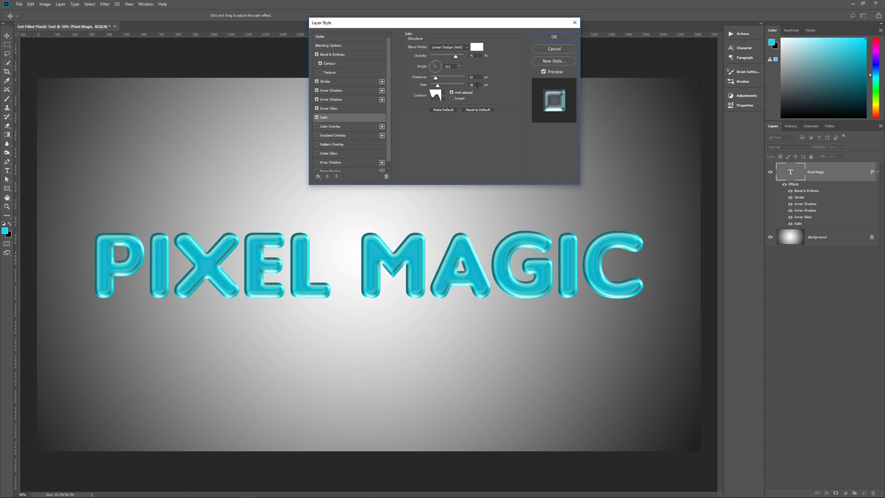
click(444, 97)
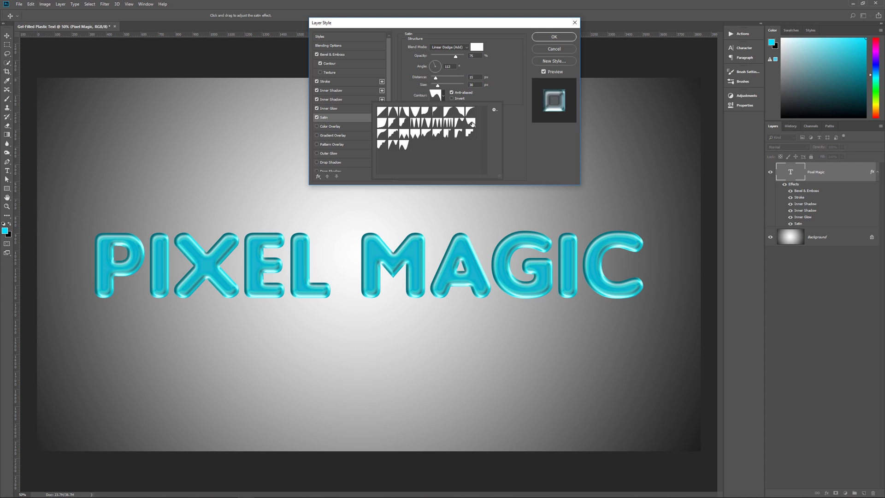
click(485, 92)
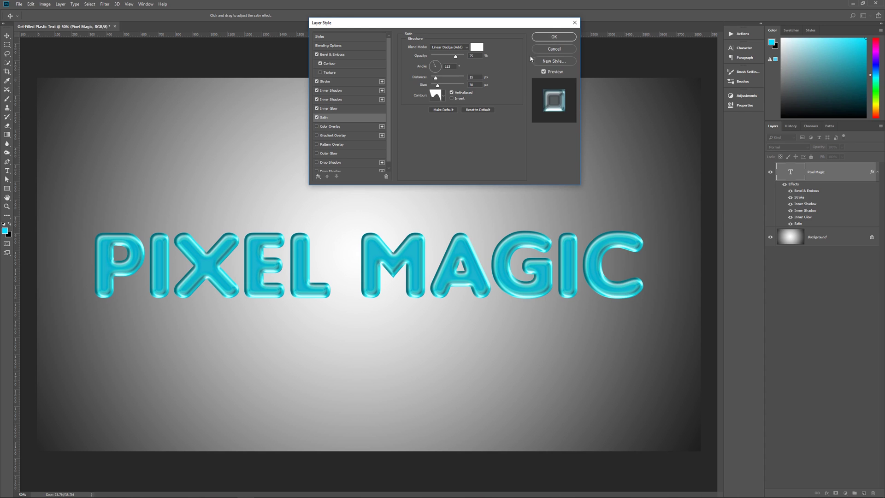
click(540, 39)
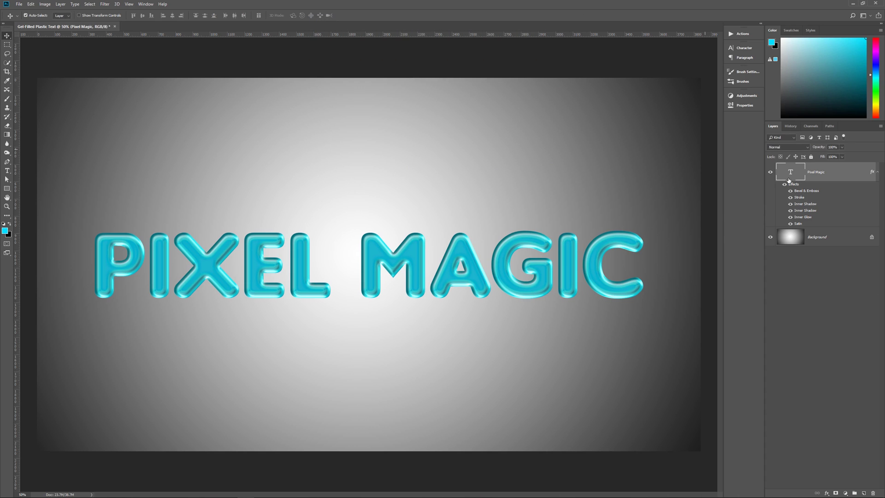
Step: Collapse the text layer's effects list and lower the layer's fill to 50%
click(872, 173)
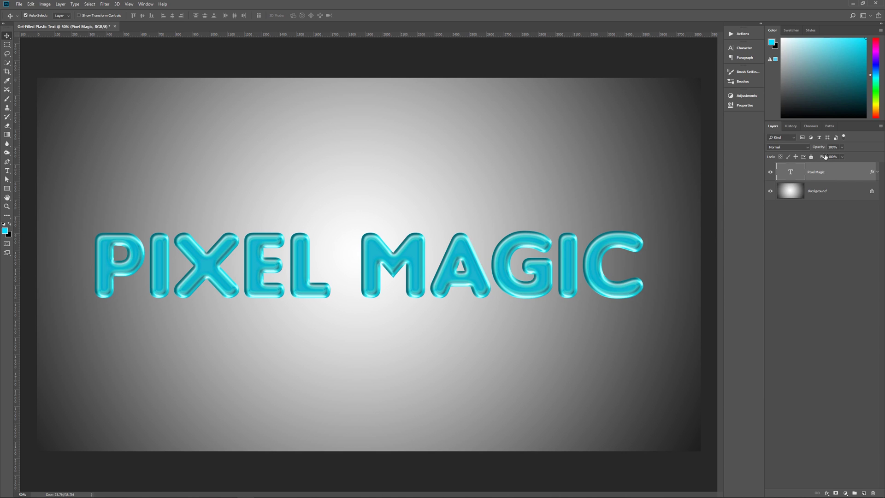
drag(823, 158, 806, 160)
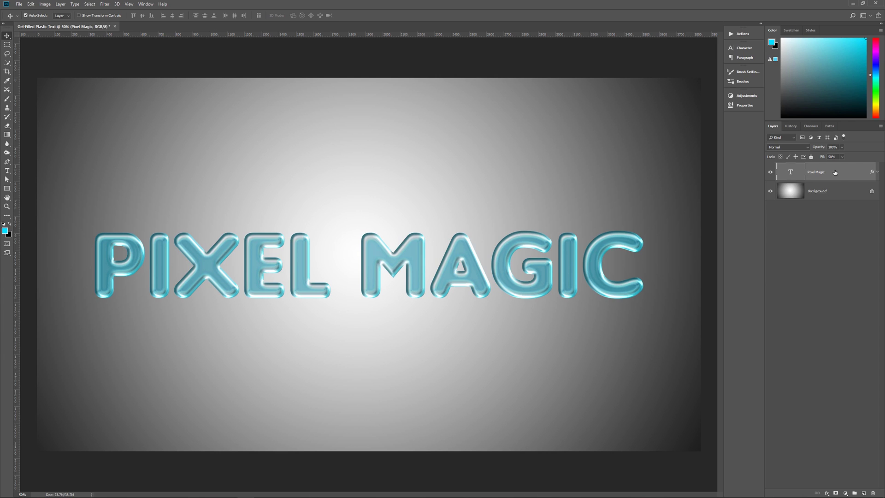
Step: Create a layer group named Text and move the Pixel Magic text layer into it
click(855, 493)
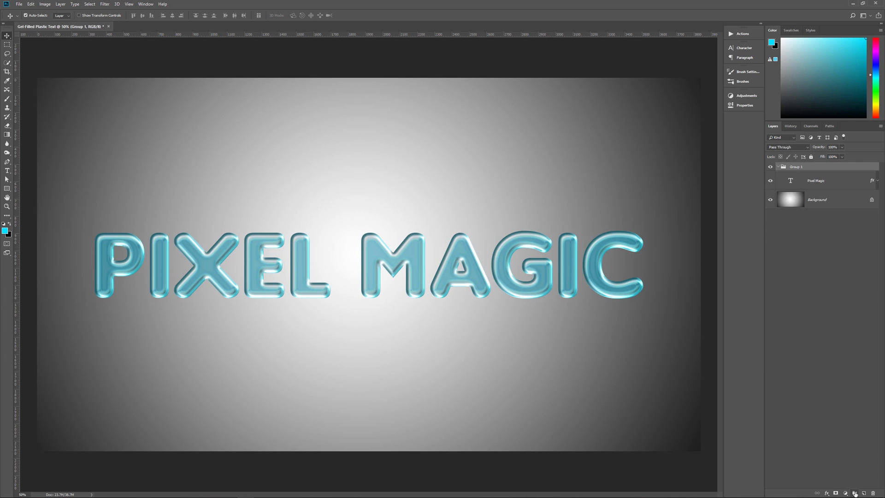
double_click(797, 167)
text(Text)
click(833, 186)
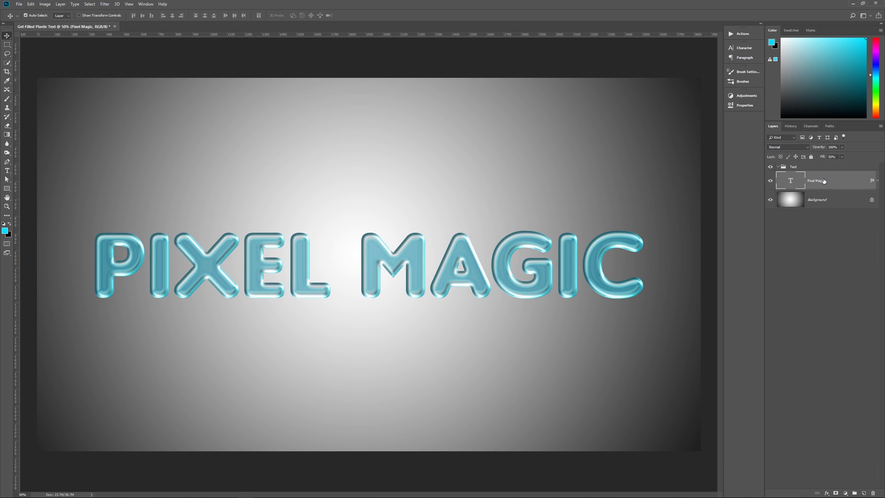
drag(823, 181, 810, 169)
Step: Add a Bevel & Emboss effect to the Text group with 200% depth, 1 px soften and a 120° angle
click(810, 168)
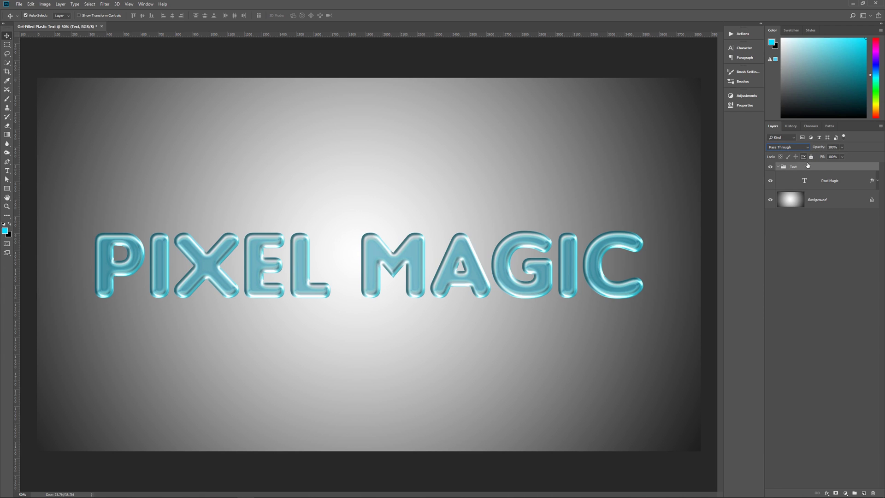
click(826, 492)
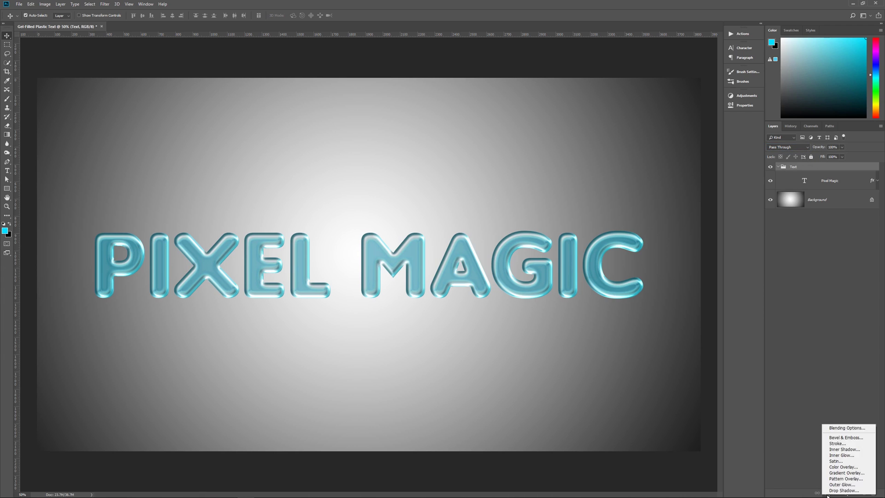
click(838, 438)
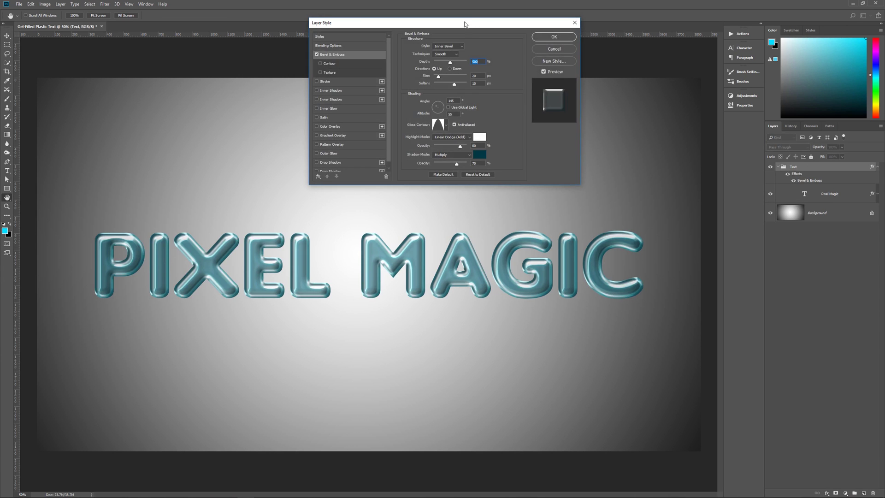
drag(464, 25, 550, 49)
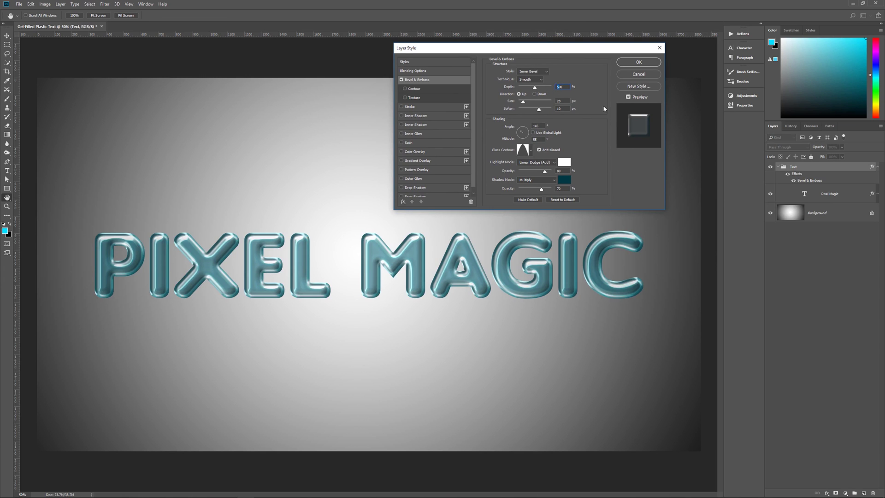
text(200)
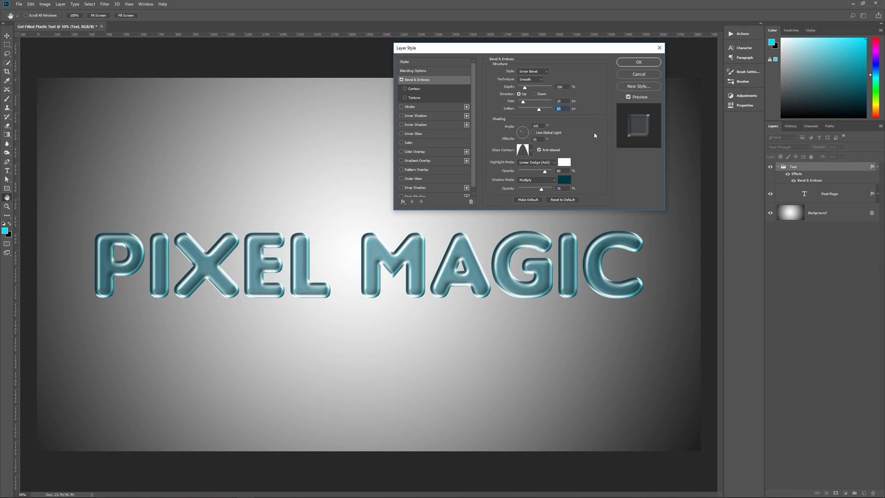
text(1)
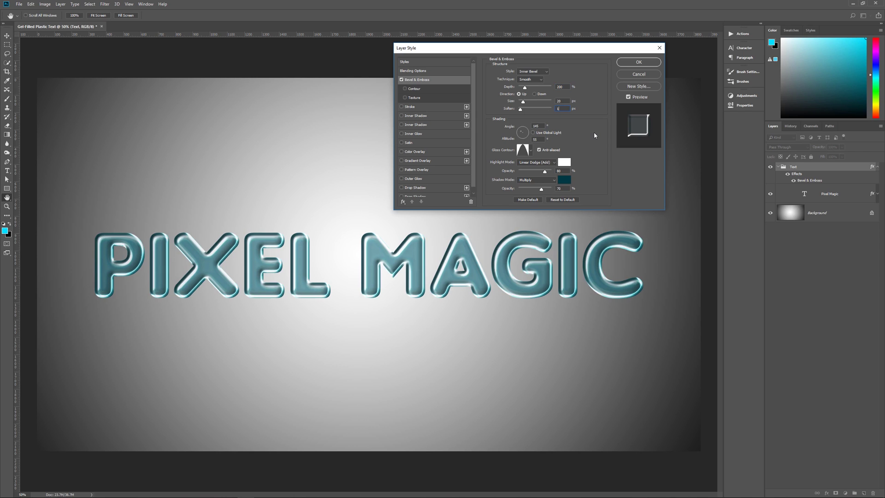
click(544, 126)
text(120)
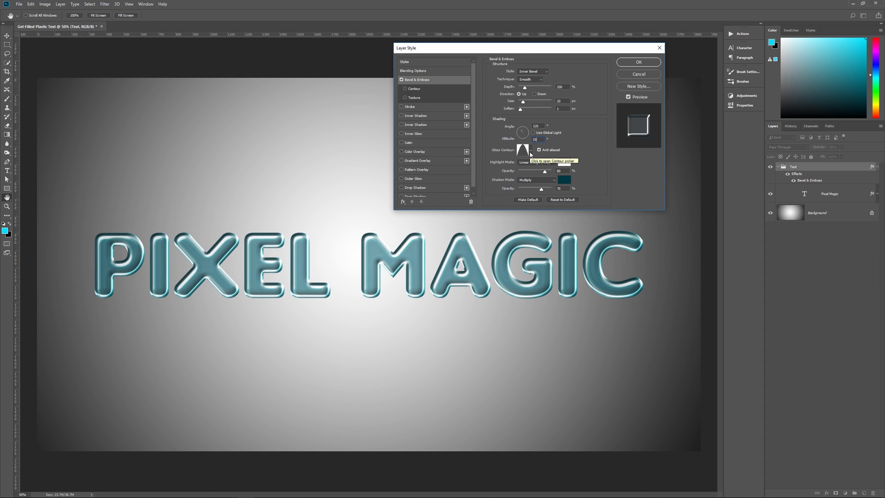
Step: Choose a triple-peaked gloss contour for the group's Bevel & Emboss and turn off its anti-aliasing
click(530, 154)
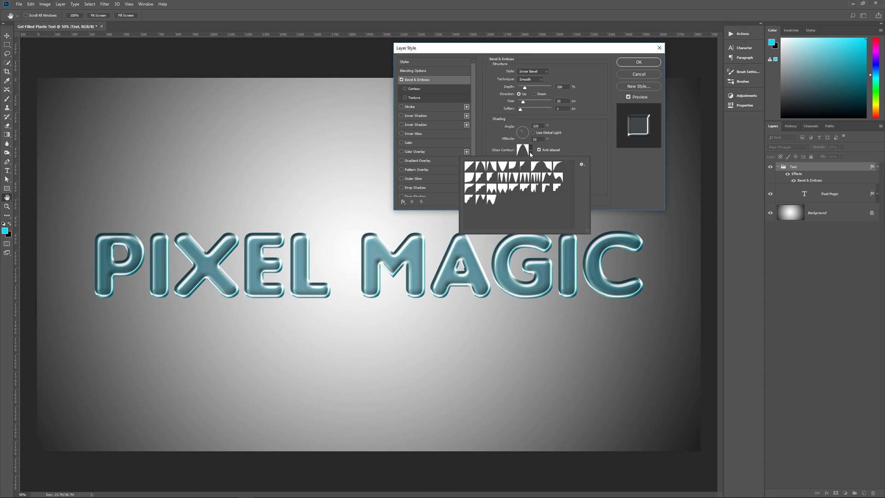
click(526, 180)
click(587, 145)
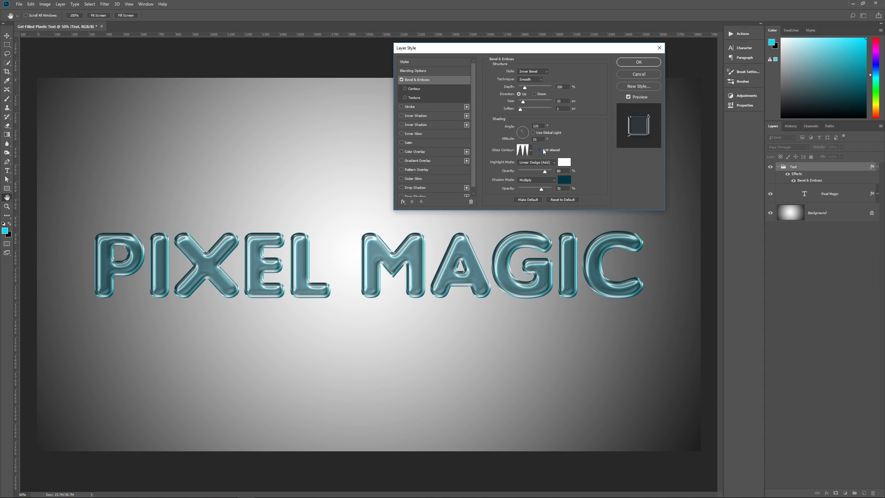
click(539, 150)
click(539, 150)
Step: Check the bevel's highlight and shadow colours and set its shadow opacity to 20%
click(564, 162)
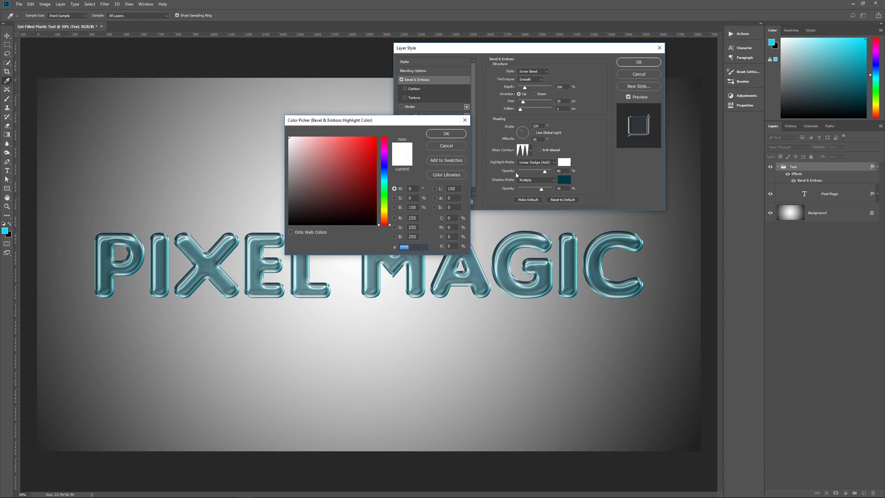
click(446, 147)
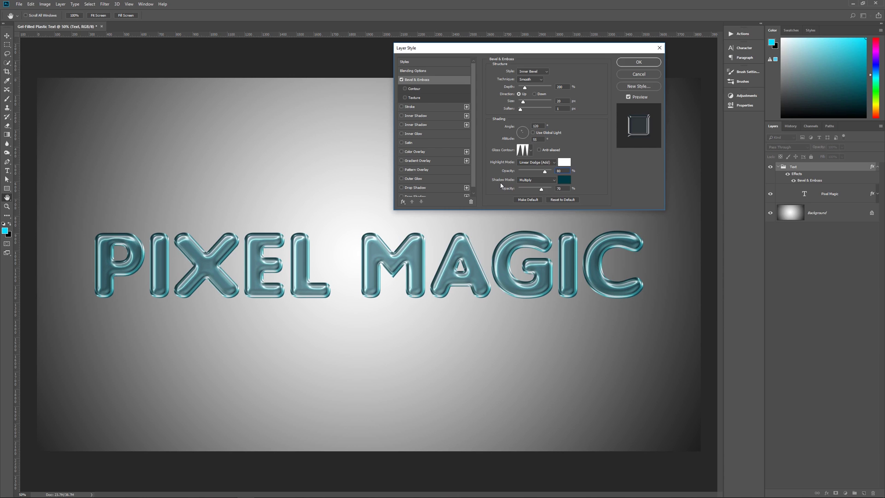
click(563, 180)
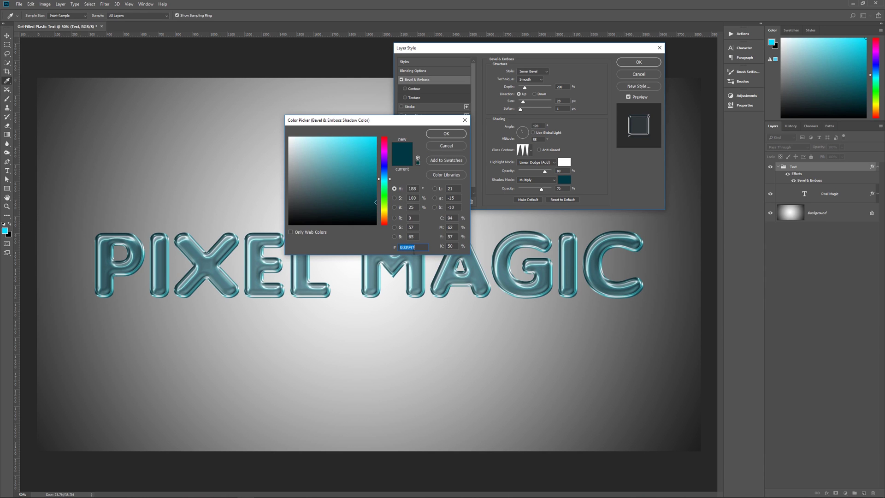
click(450, 137)
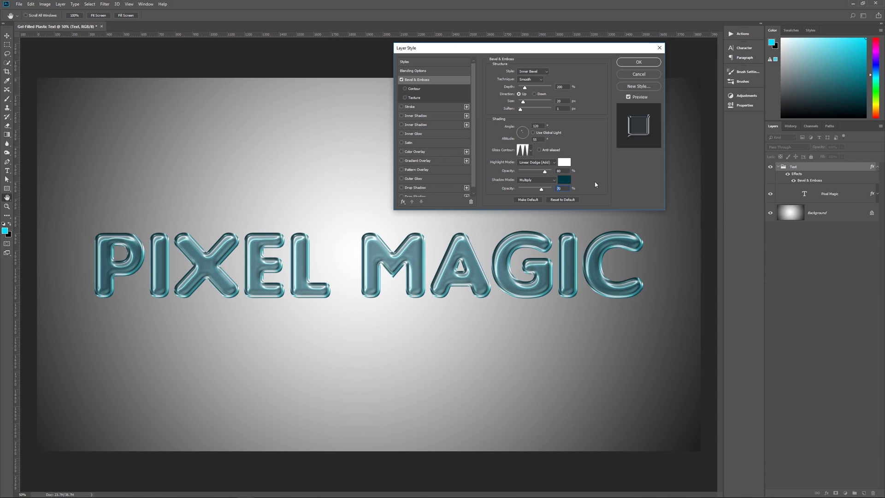
text(20)
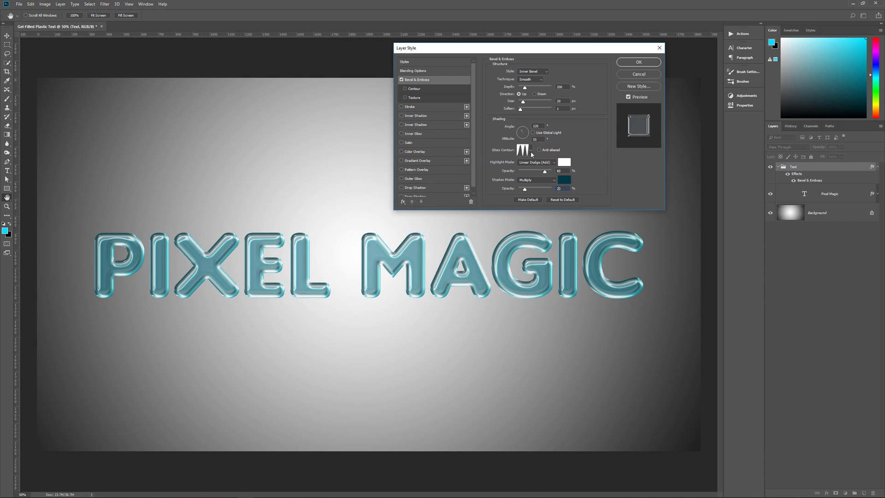
Step: Enable the bevel's Contour option and choose a stepped contour shape for it
click(430, 90)
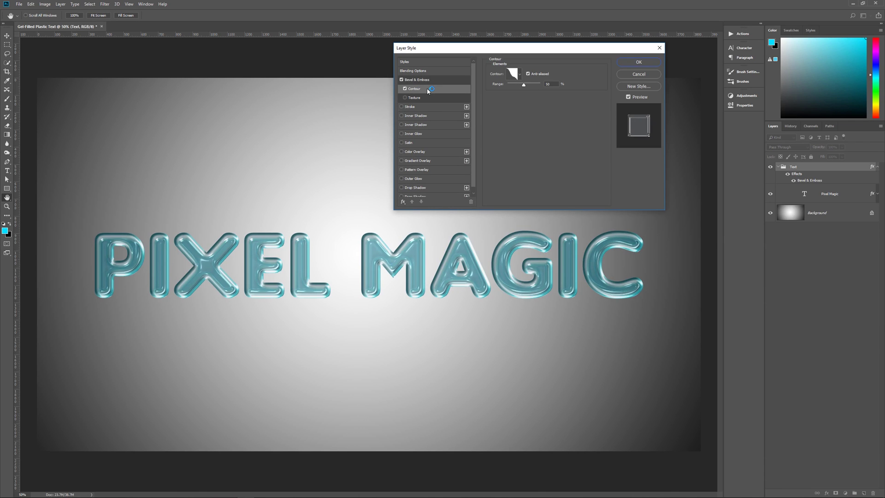
click(519, 74)
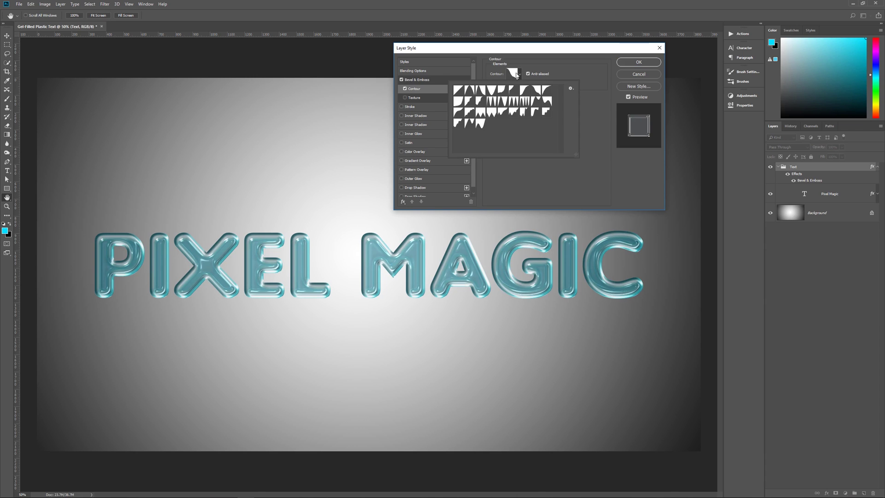
click(471, 115)
click(580, 76)
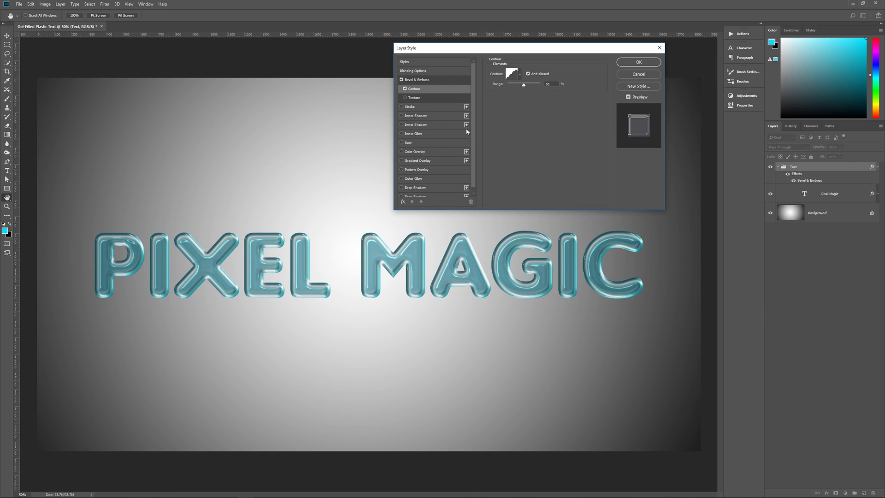
Step: Add a white inside Stroke to the Text group with Overlay blending and 40% opacity, and check its colour
click(433, 106)
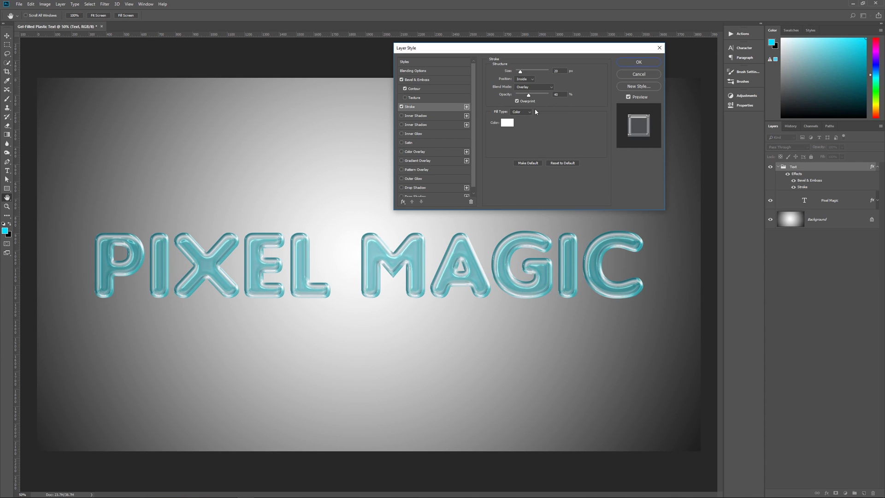
click(507, 122)
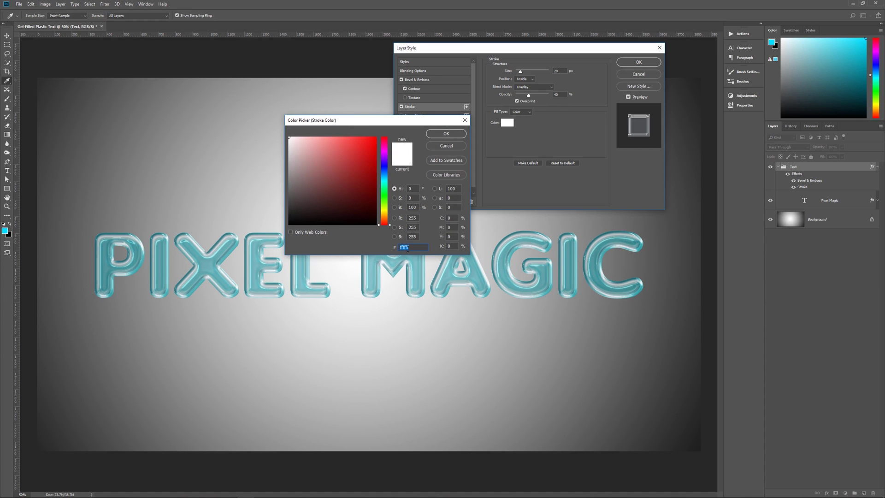
click(446, 150)
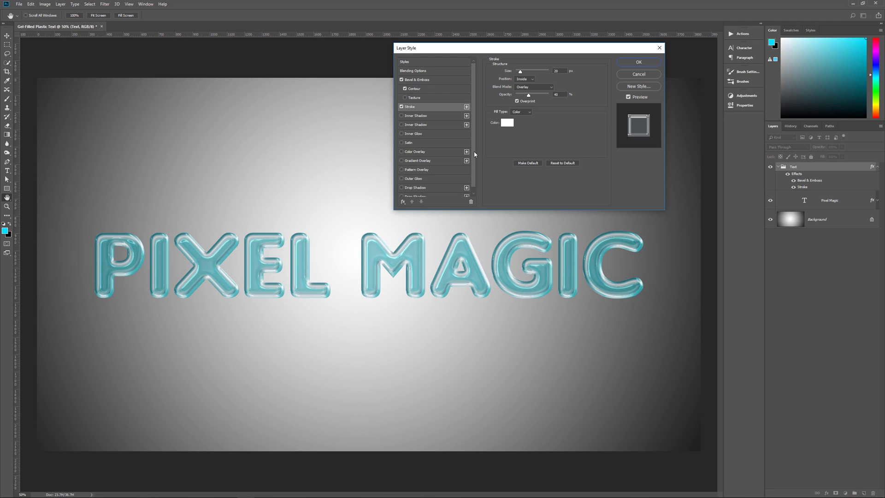
Step: Add a Drop Shadow to the Text group with Normal blending and colour 004853
scroll(475, 161, down, 1)
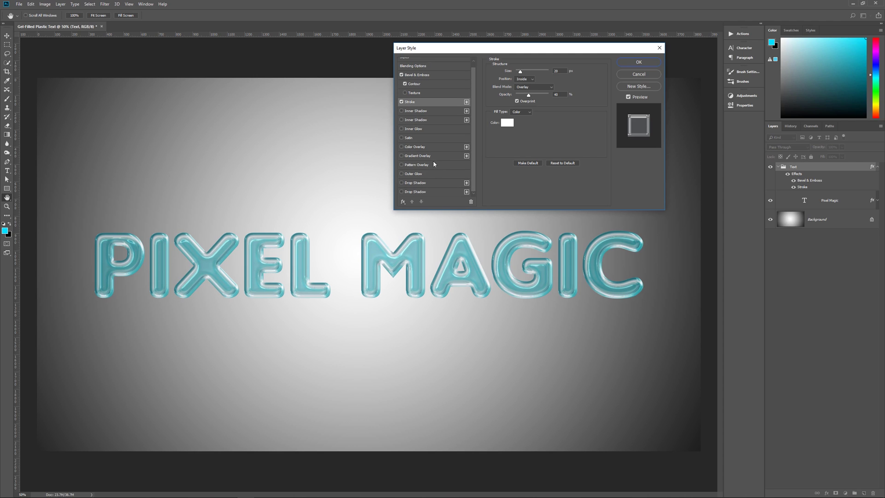
click(433, 185)
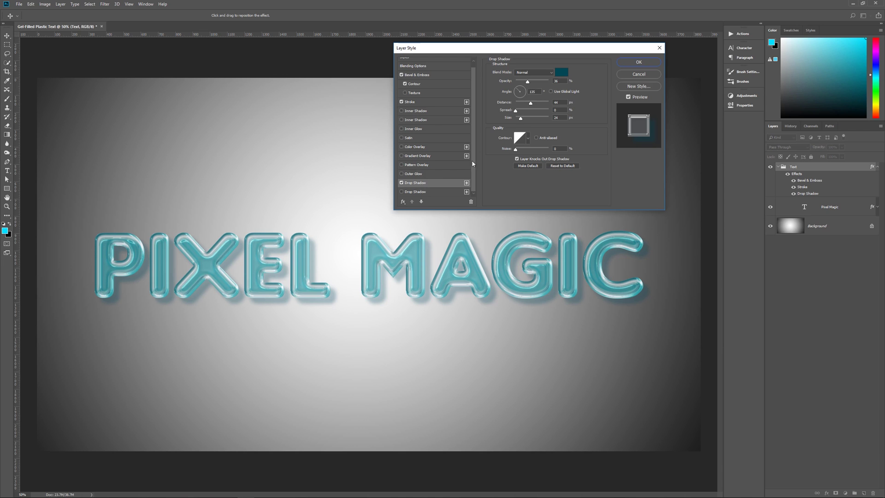
click(561, 74)
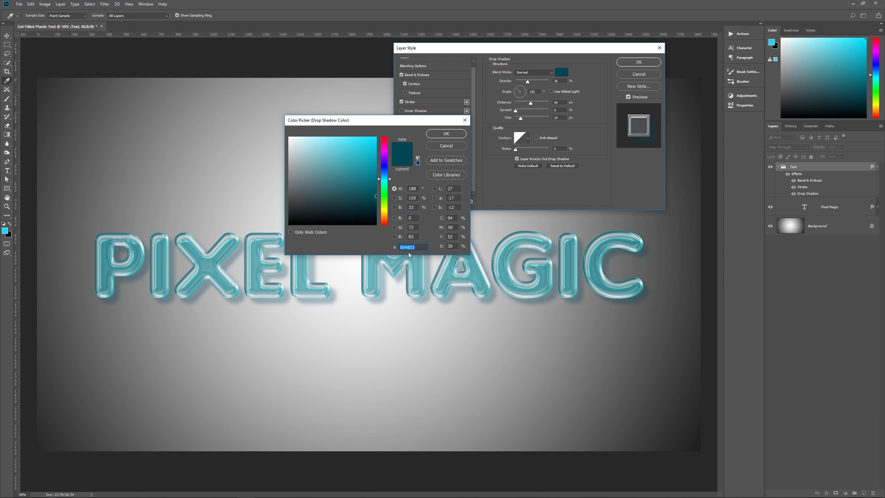
click(445, 135)
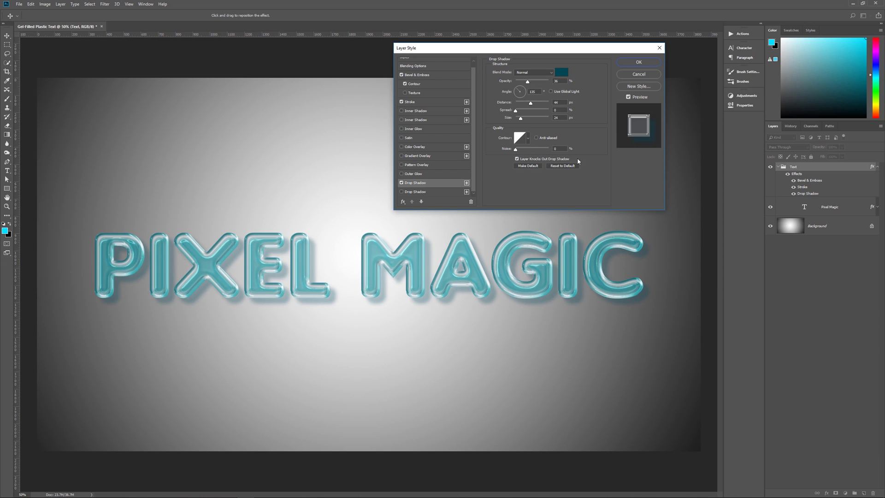
Step: Add a second, black Drop Shadow with Darker Color blending, check its colour and contour, and apply the group's layer style
click(418, 192)
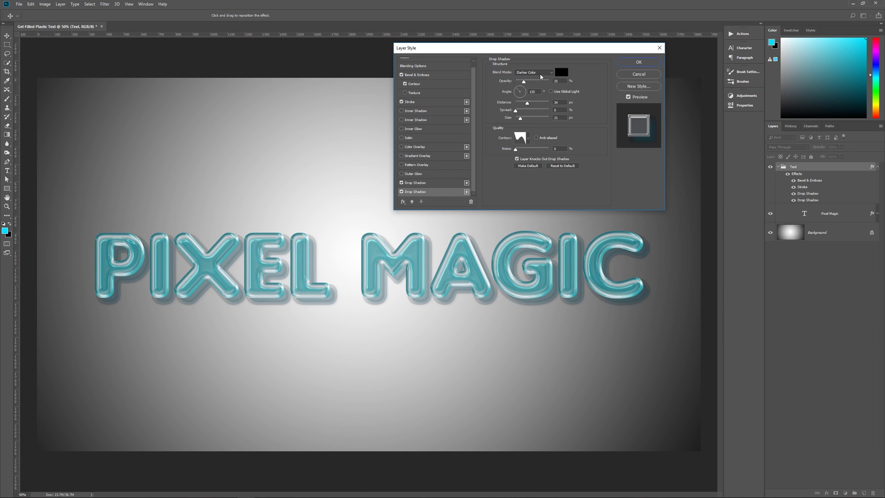
click(563, 73)
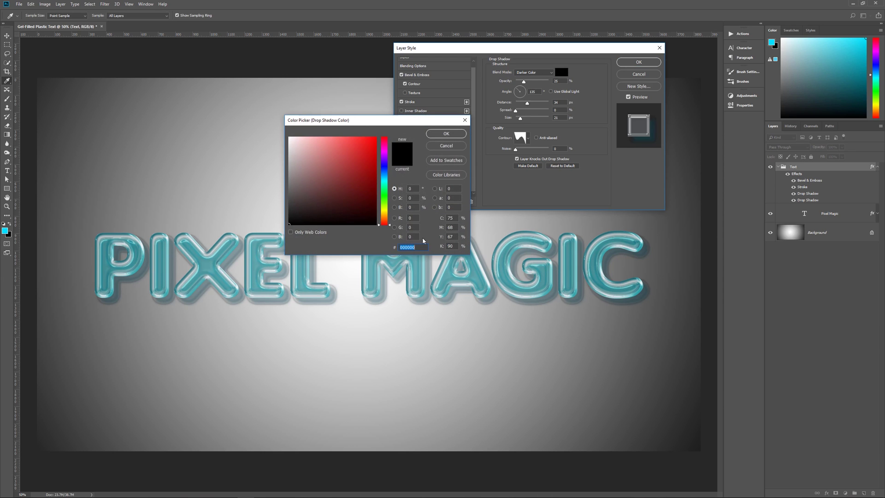
click(446, 145)
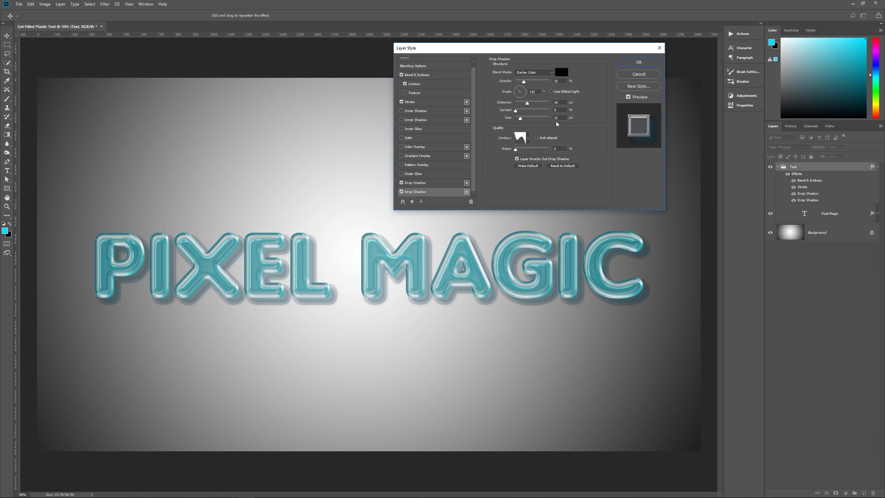
click(529, 140)
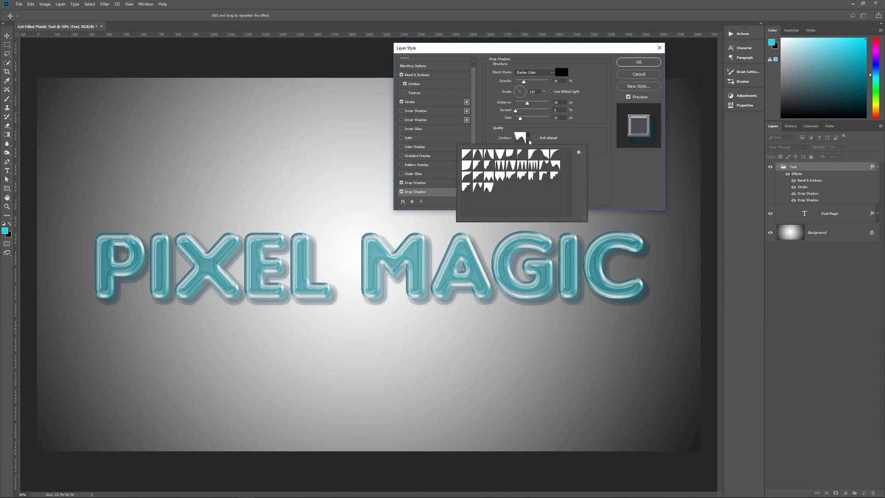
double_click(554, 167)
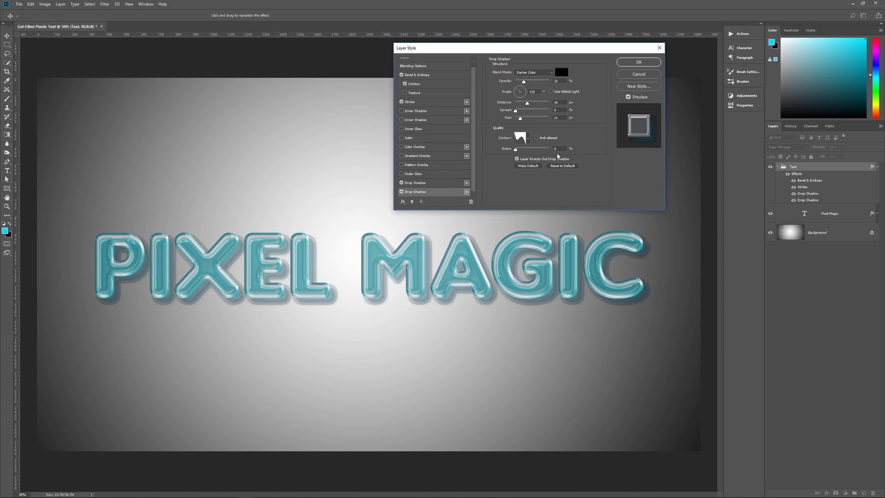
click(638, 62)
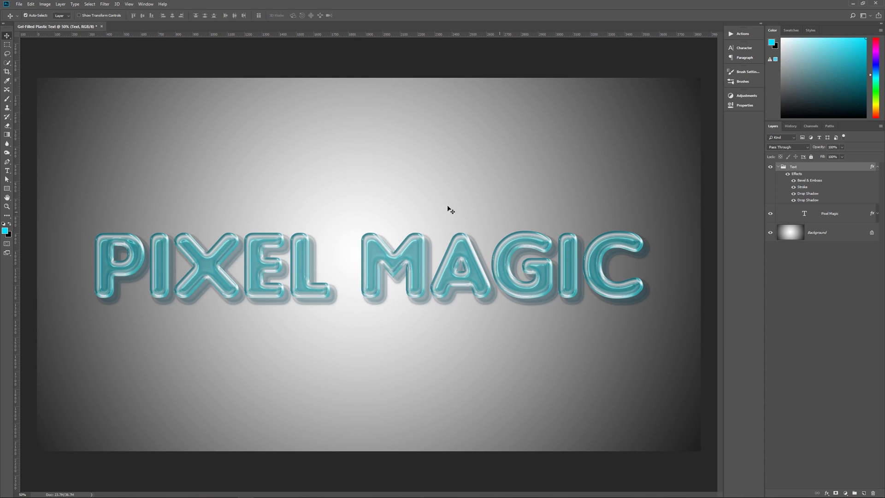